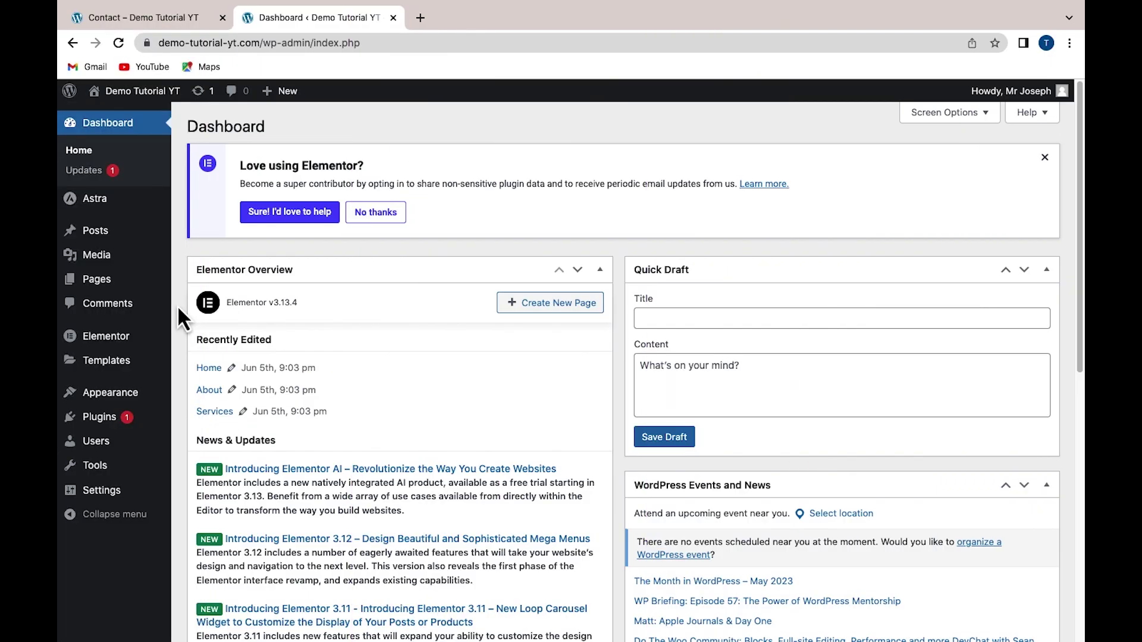
# Search the plugin directory for 'wpforms', then install and activate Contact Form by WPForms
pyautogui.moveTo(95, 418)
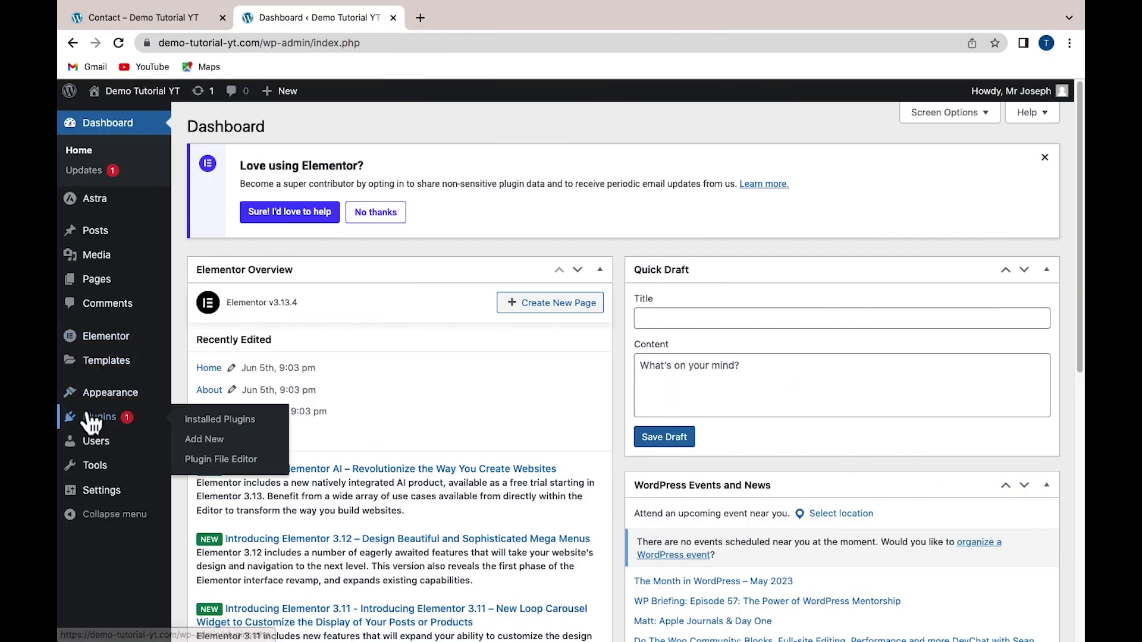
pyautogui.click(189, 440)
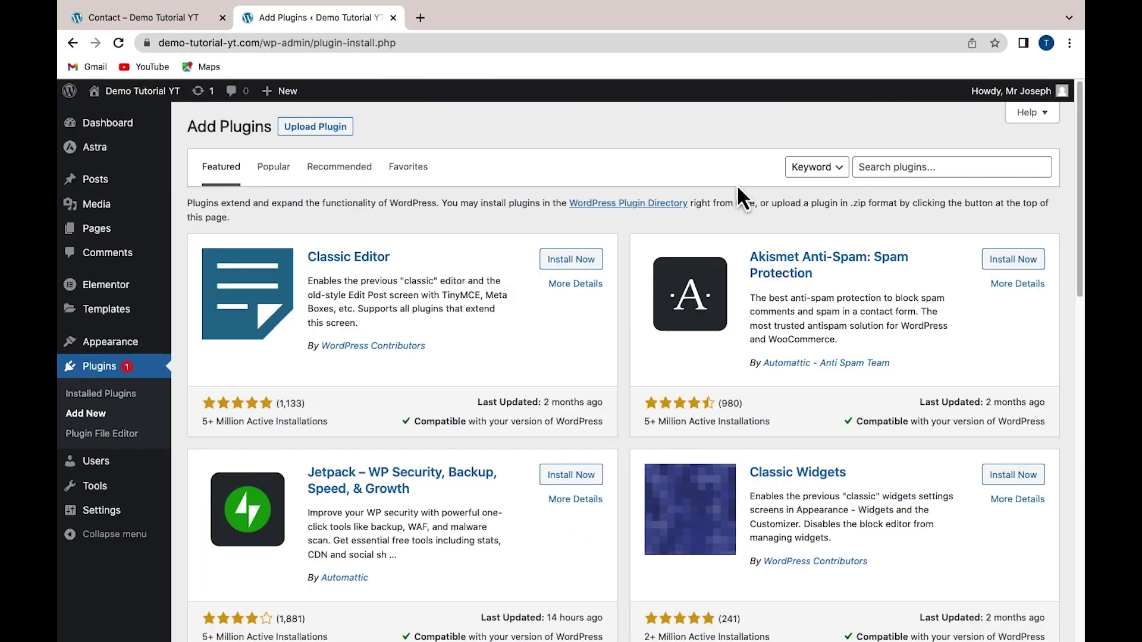
pyautogui.click(893, 170)
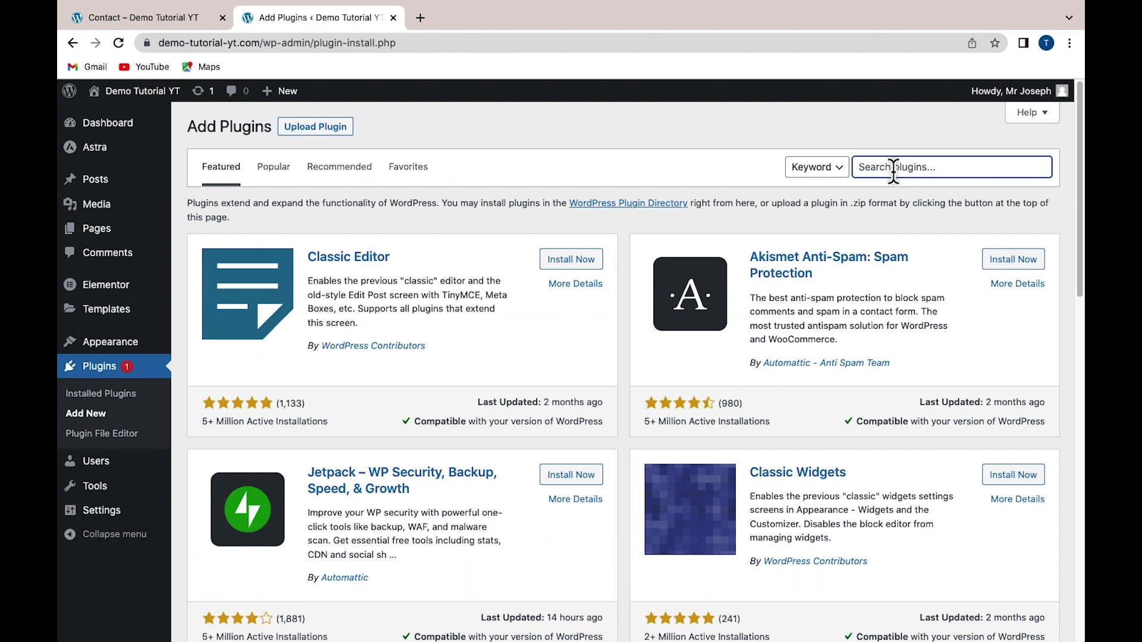
pyautogui.write('wpforms')
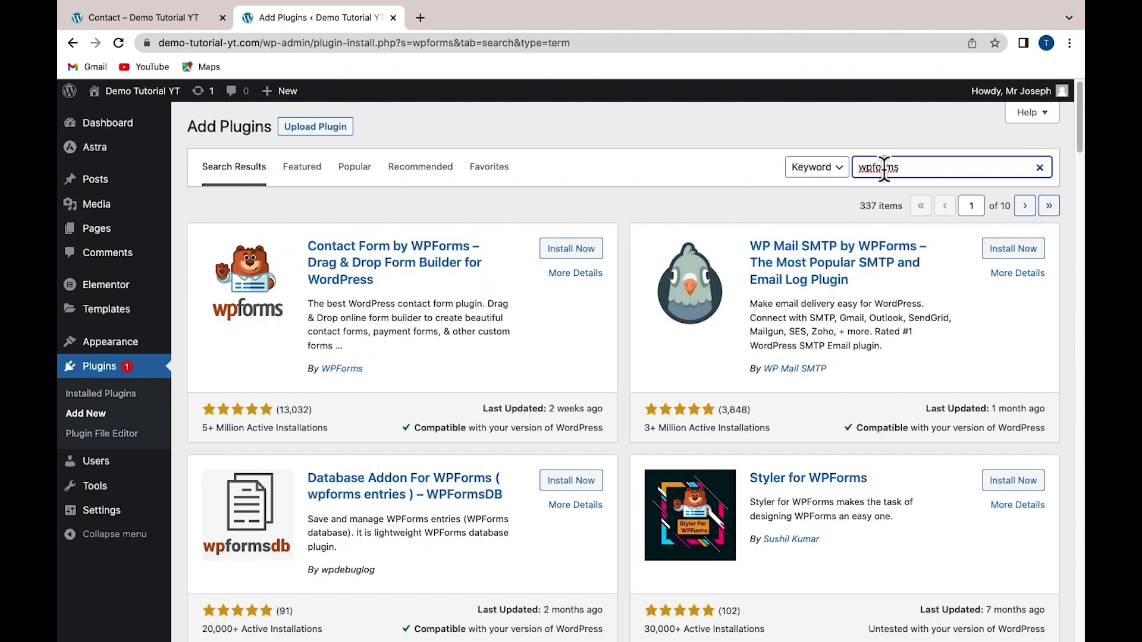
pyautogui.click(570, 255)
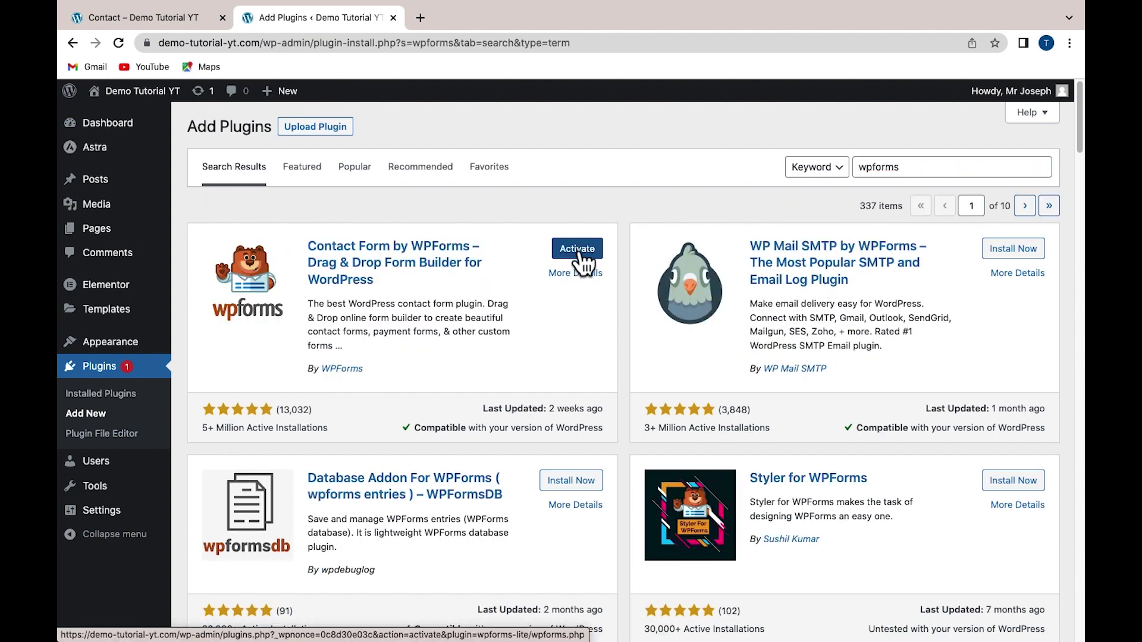
pyautogui.click(577, 250)
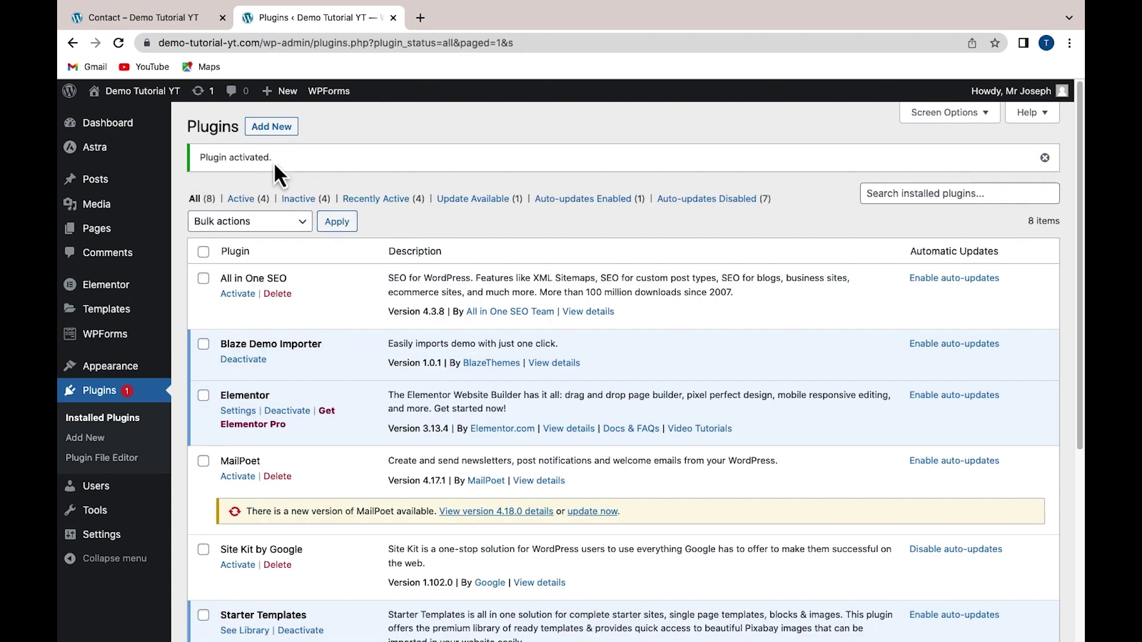
pyautogui.moveTo(98, 348)
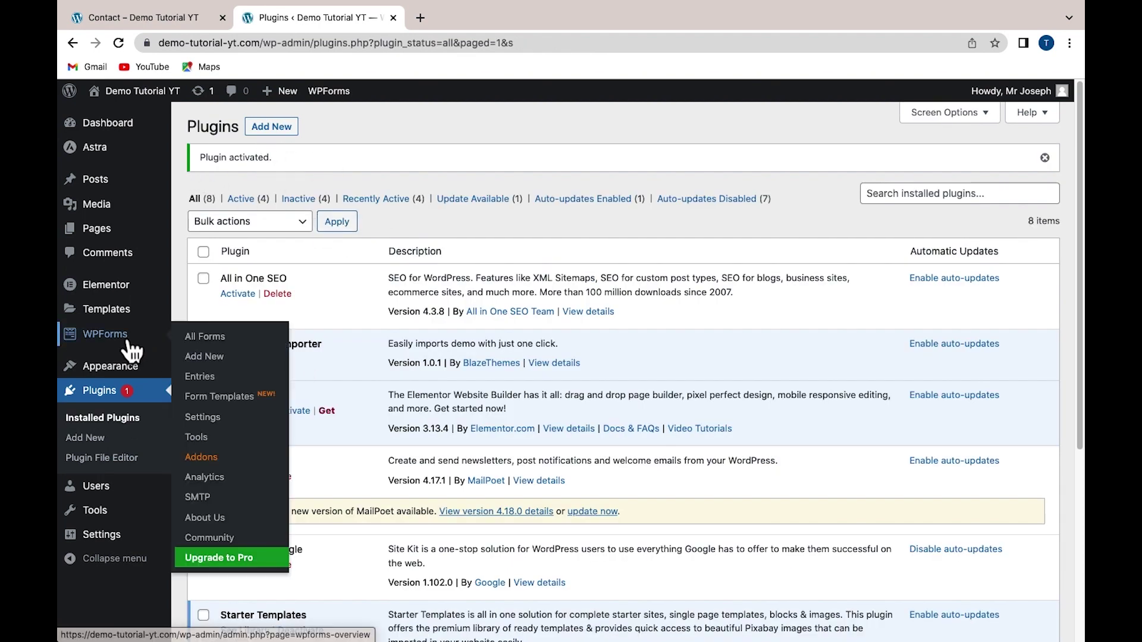
# Name a new form 'getintouchwithus' and build it from the Simple Contact Form template
pyautogui.click(204, 356)
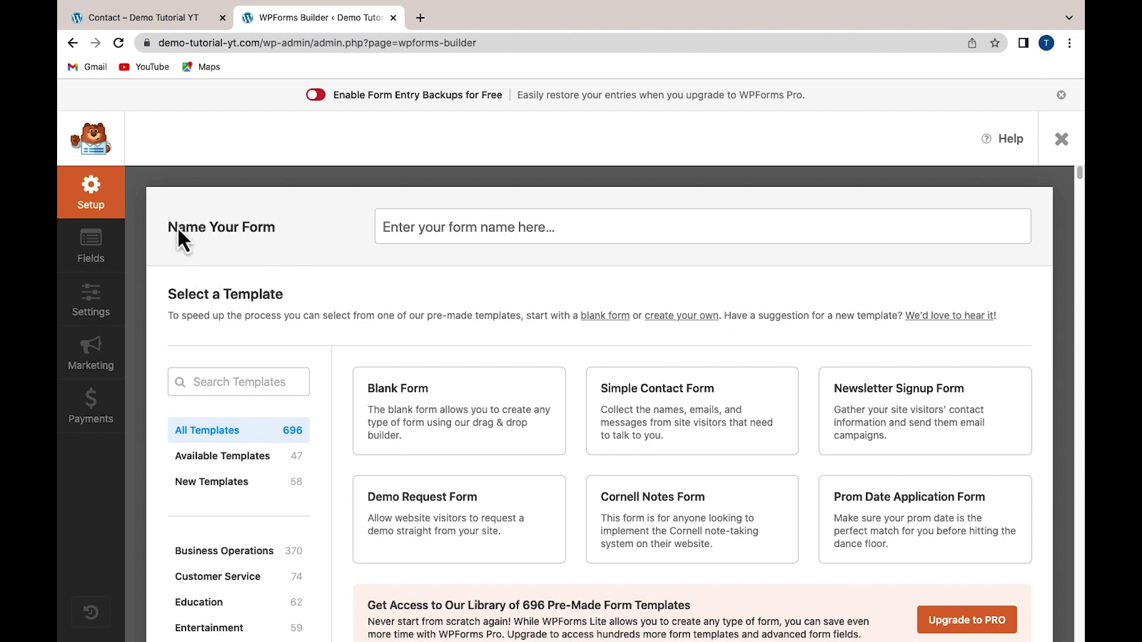
pyautogui.click(473, 230)
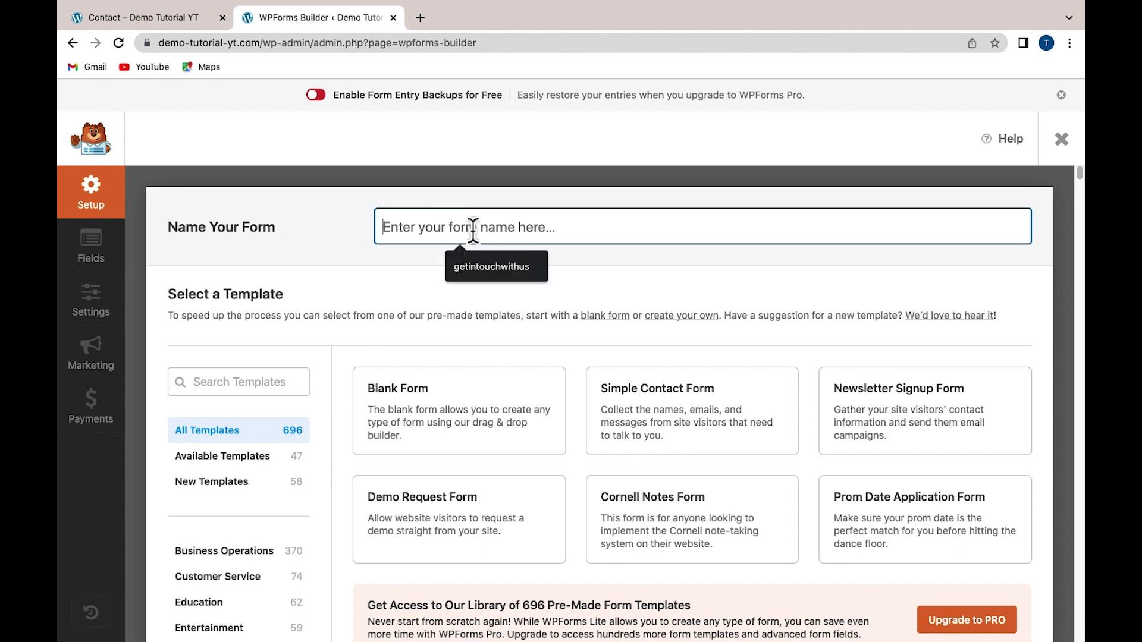
pyautogui.click(477, 273)
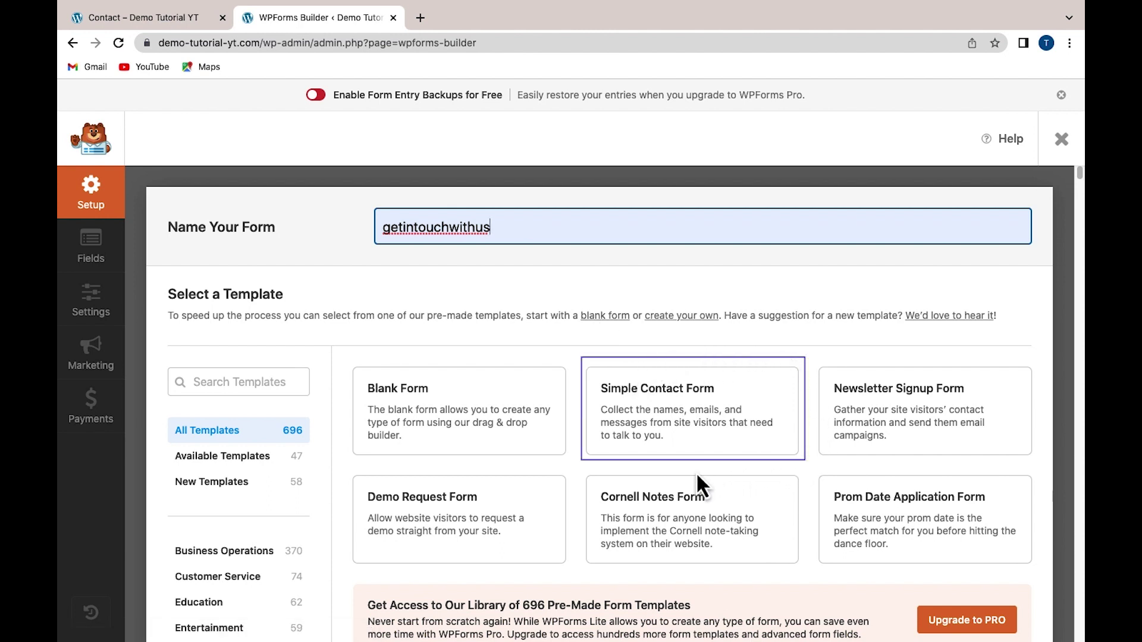
pyautogui.moveTo(604, 408)
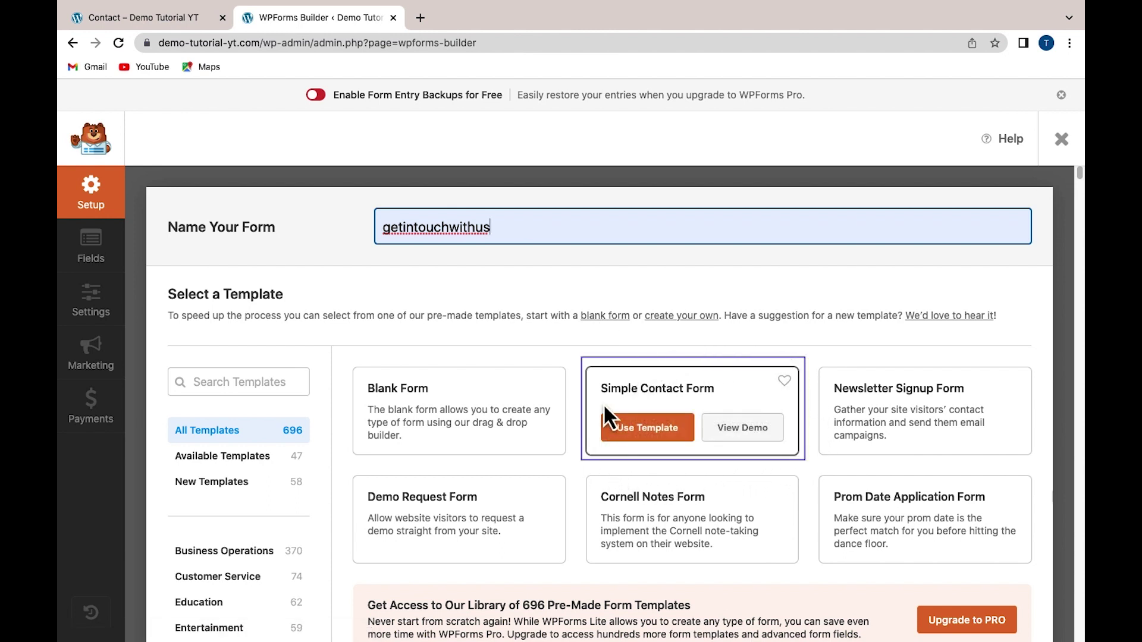
pyautogui.click(659, 440)
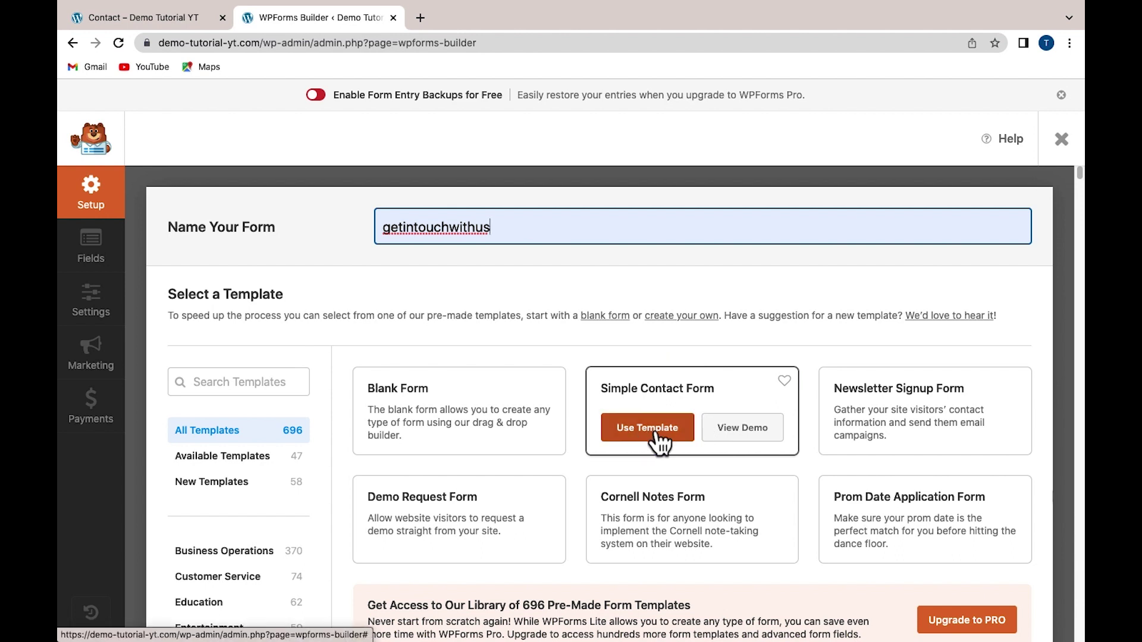
pyautogui.click(660, 440)
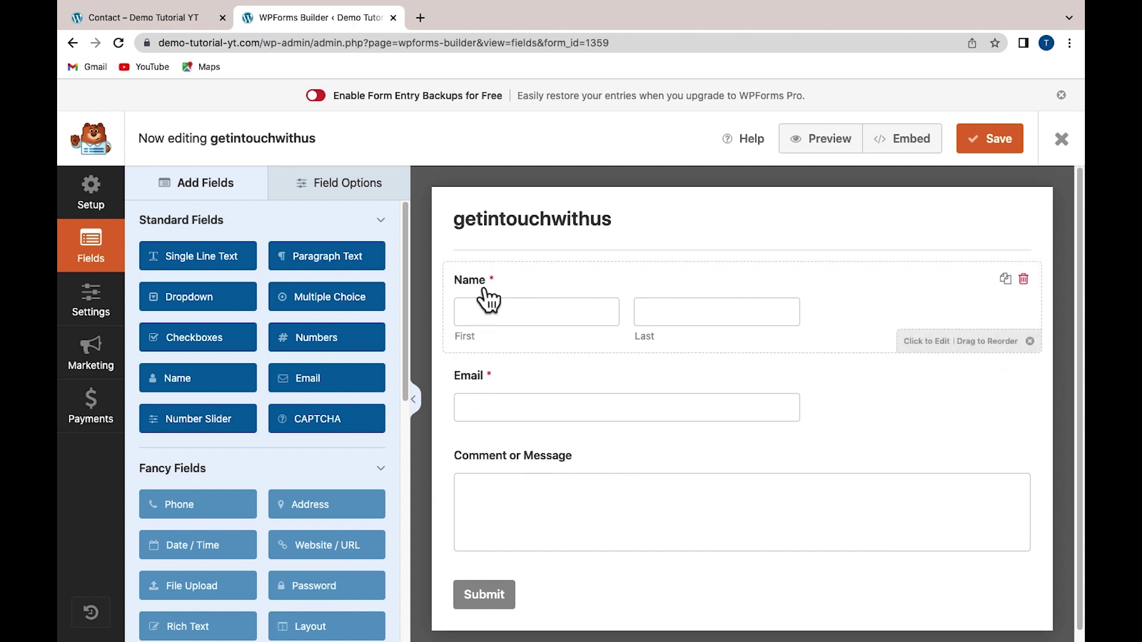
pyautogui.moveTo(485, 294)
pyautogui.mouseDown()
pyautogui.moveTo(479, 286)
pyautogui.moveTo(480, 387)
pyautogui.moveTo(474, 280)
pyautogui.moveTo(477, 293)
pyautogui.mouseUp()
# Look through the Name field's Advanced and Smart Logic settings and dismiss the PRO upgrade notice
pyautogui.click(556, 295)
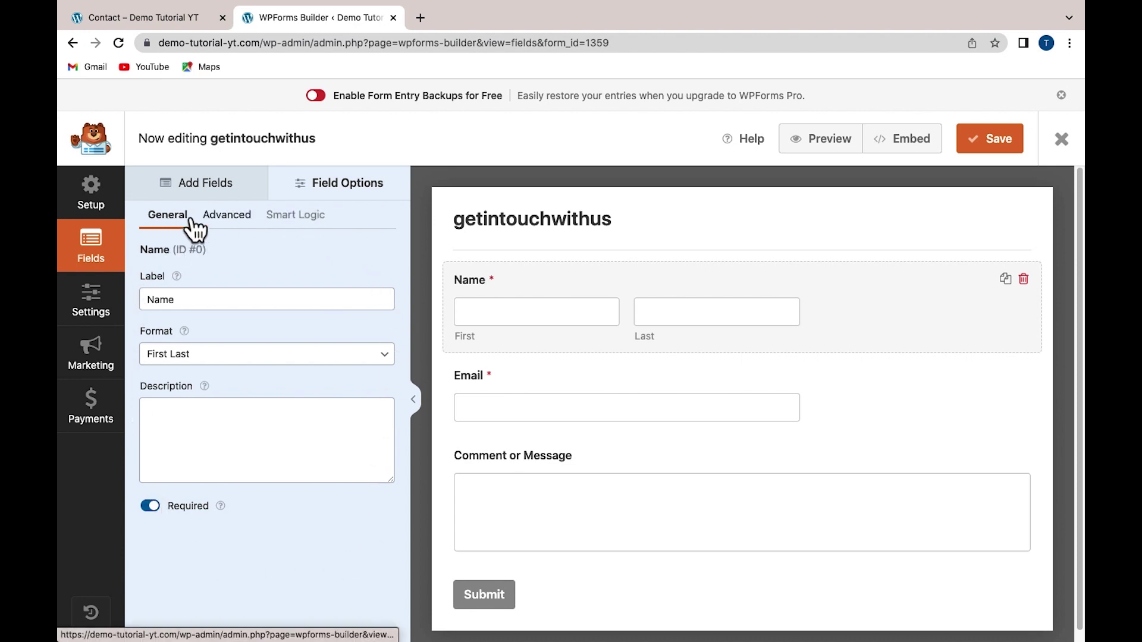
pyautogui.click(232, 224)
pyautogui.click(282, 216)
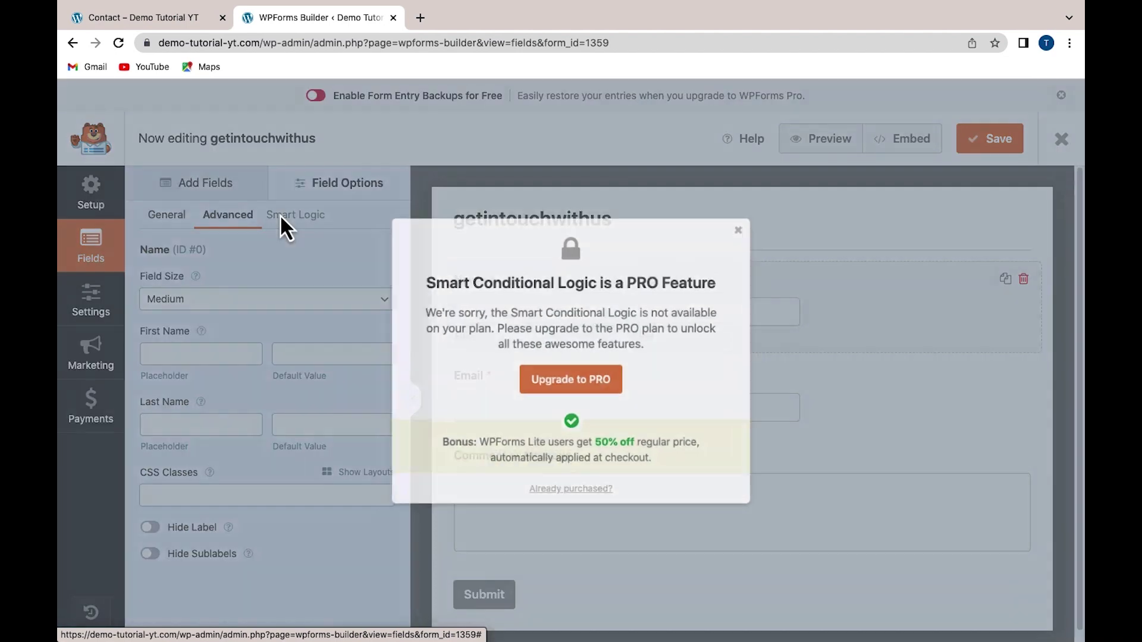
pyautogui.click(754, 218)
pyautogui.click(177, 231)
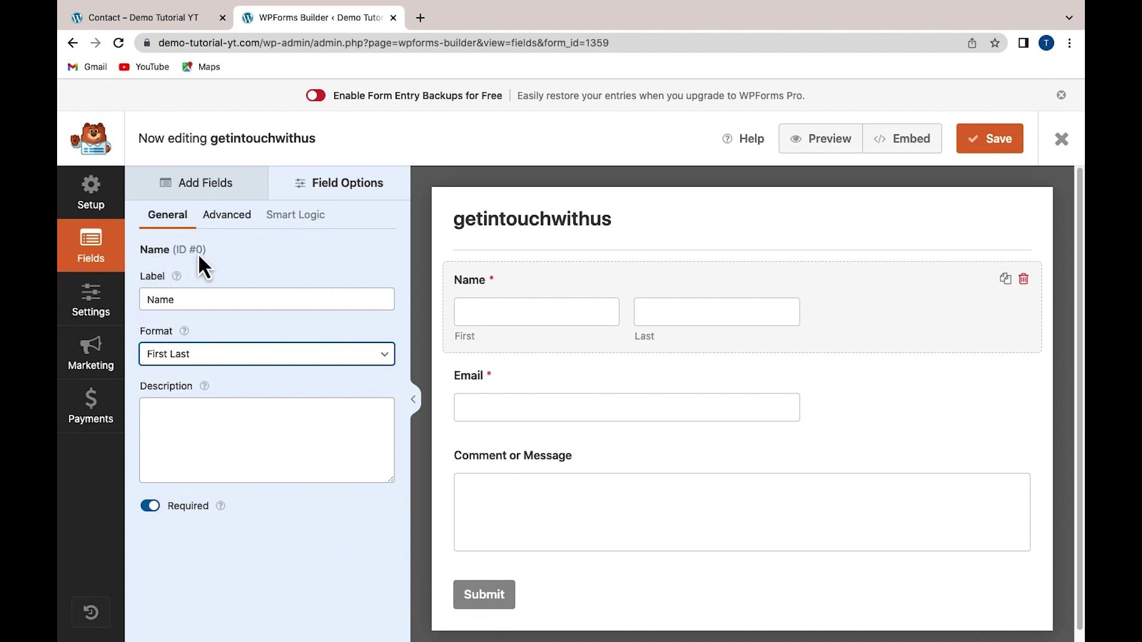
# Change the Name field's format to Simple, leaving a single input box
pyautogui.click(187, 299)
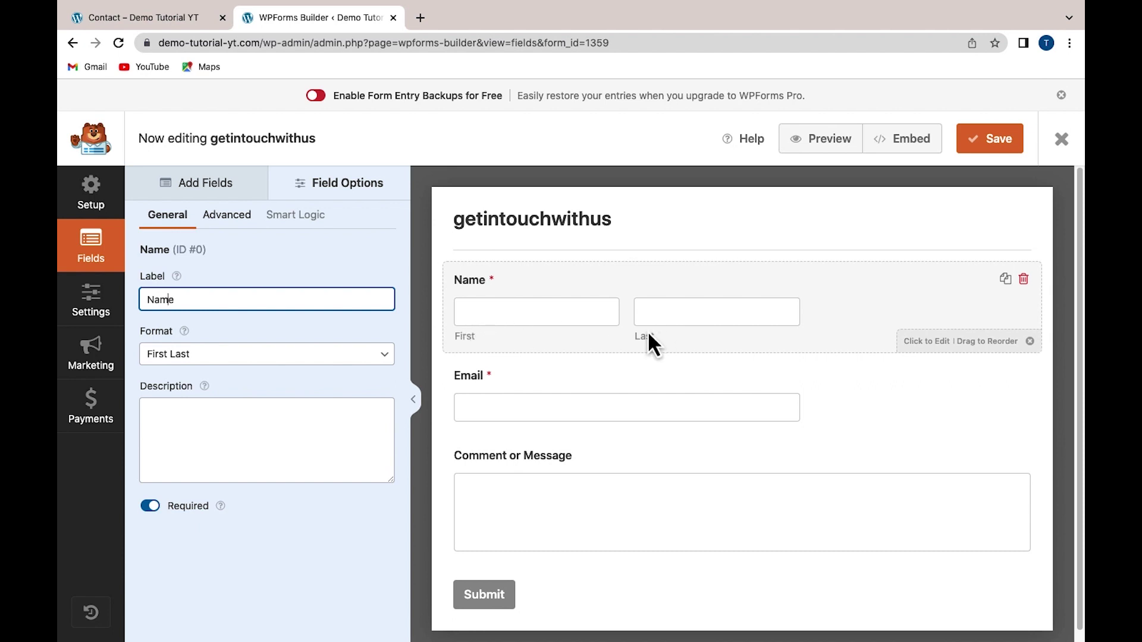
pyautogui.click(223, 356)
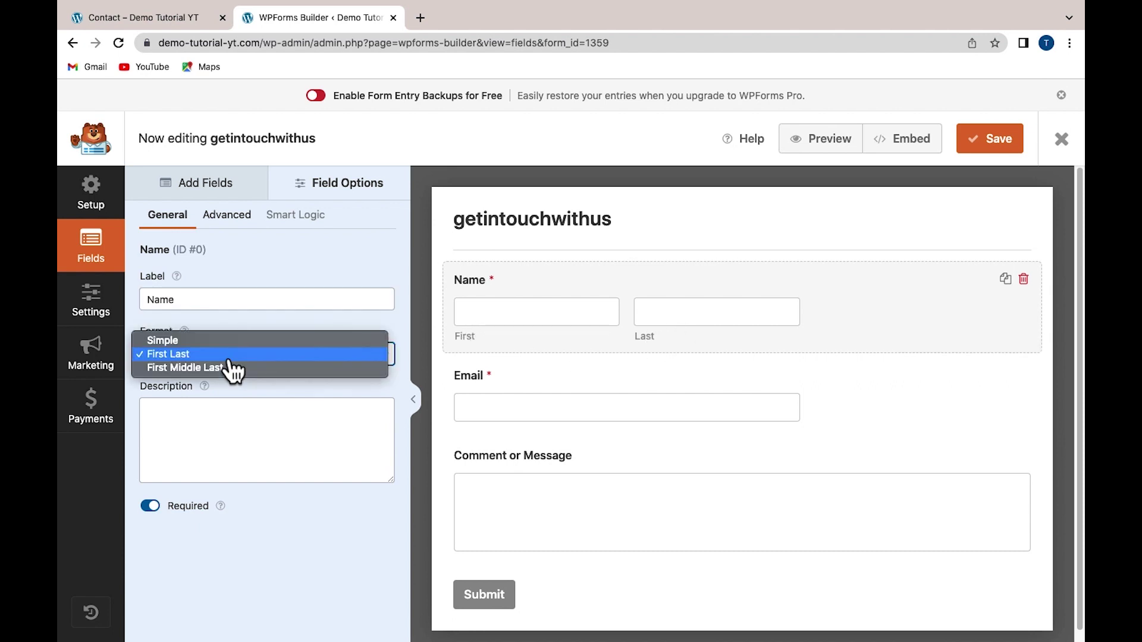
pyautogui.click(205, 346)
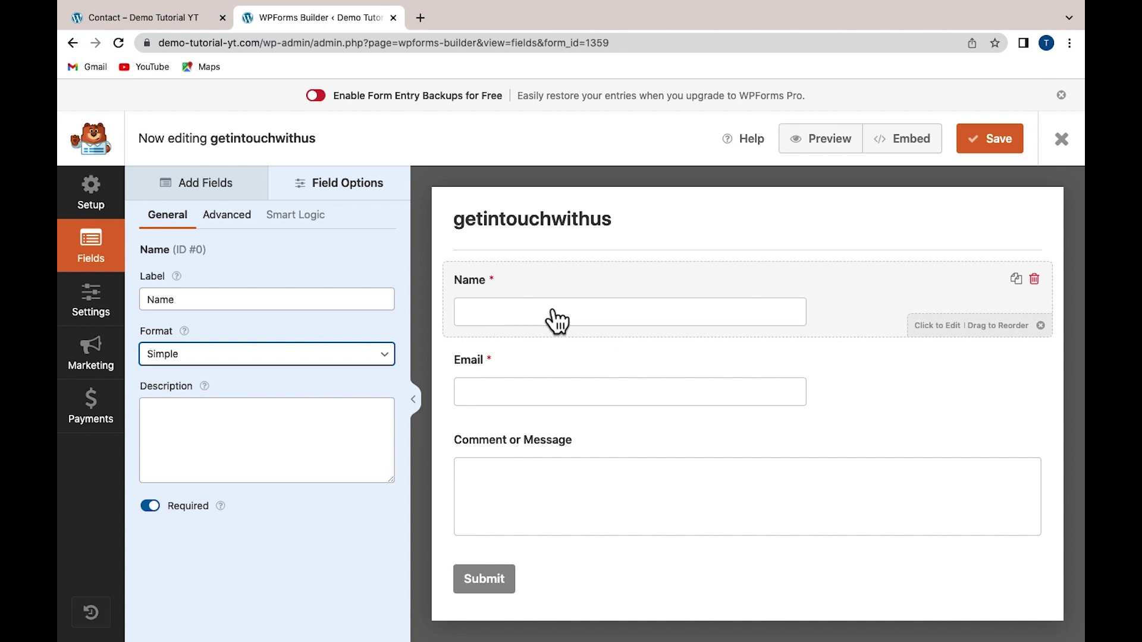
pyautogui.moveTo(559, 2)
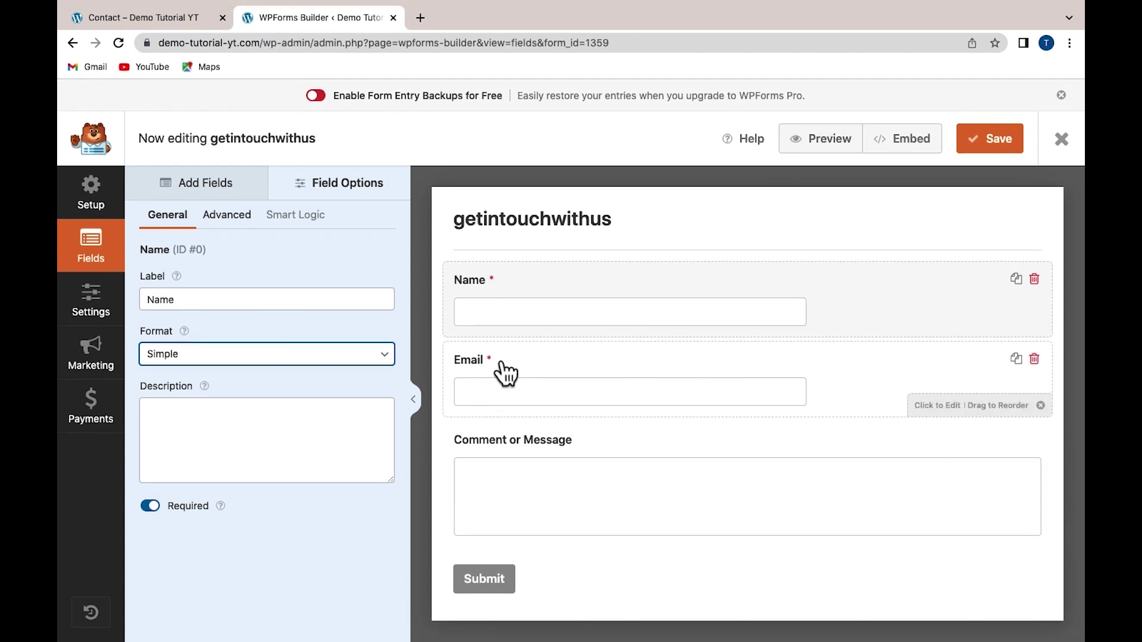
# Turn the Email field's email confirmation on, then back off
pyautogui.click(506, 374)
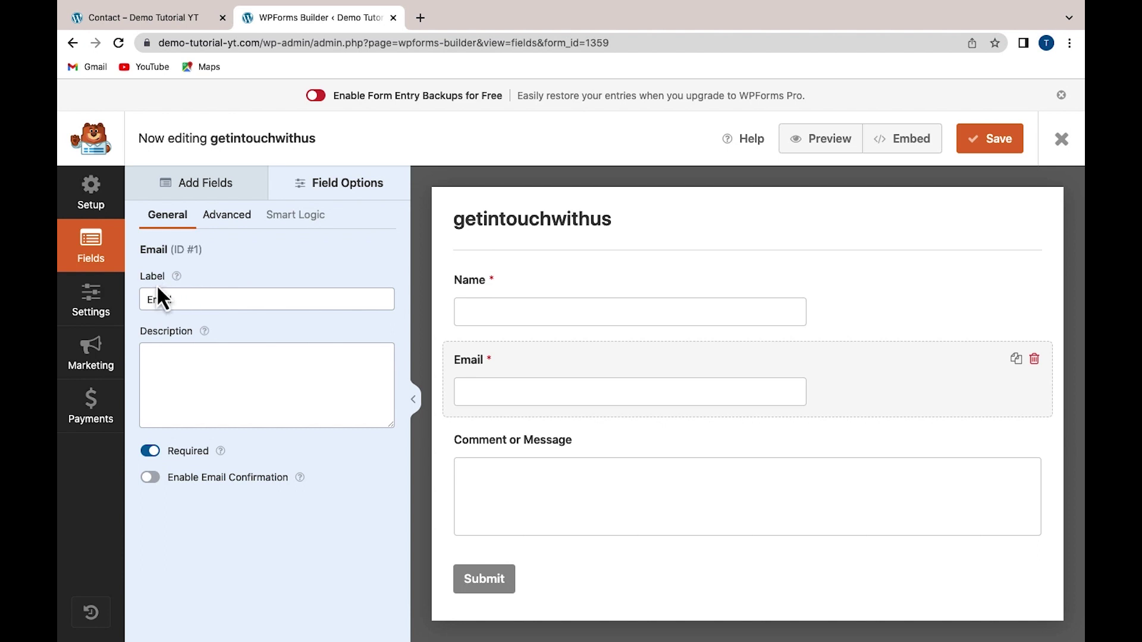
pyautogui.click(151, 478)
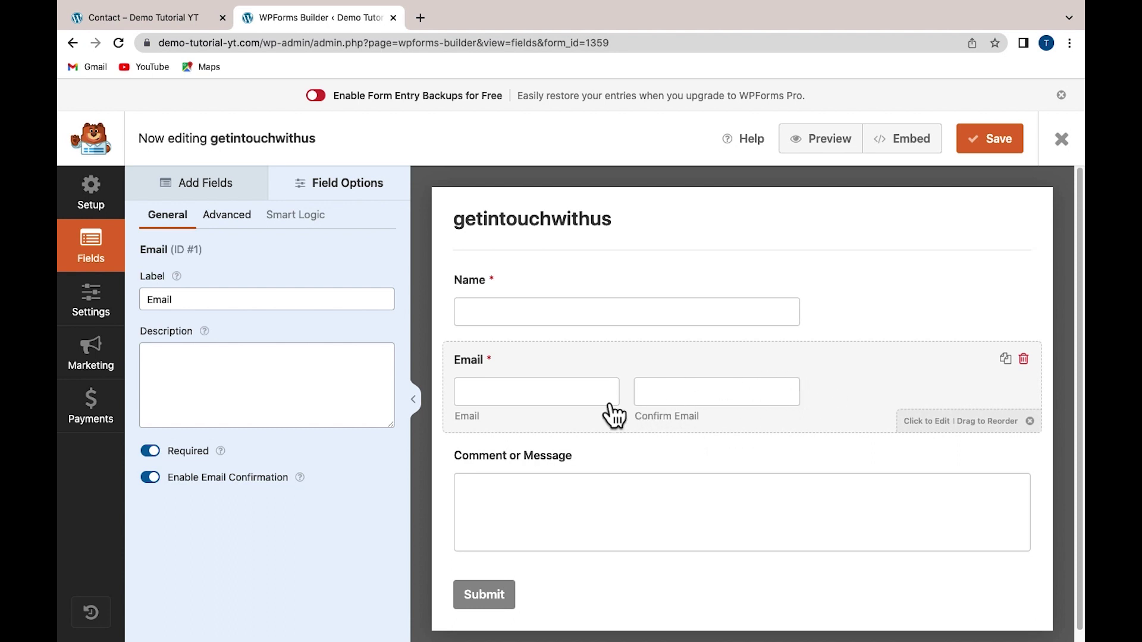
pyautogui.click(150, 477)
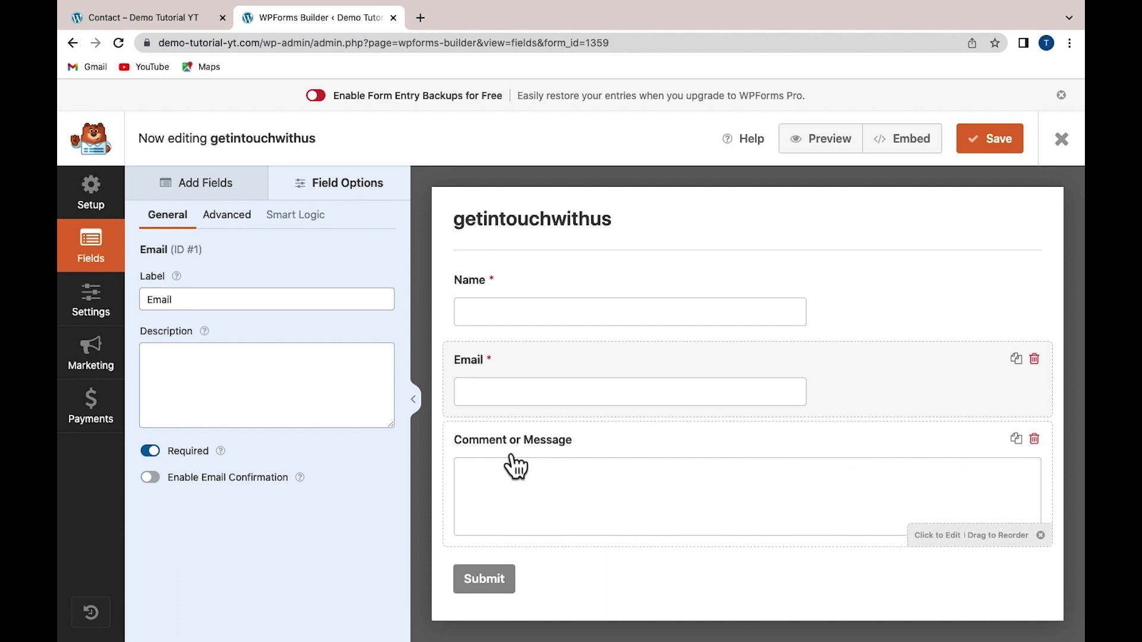
# Shorten the 'Comment or Message' label to 'Message' and mark the field required
pyautogui.click(595, 457)
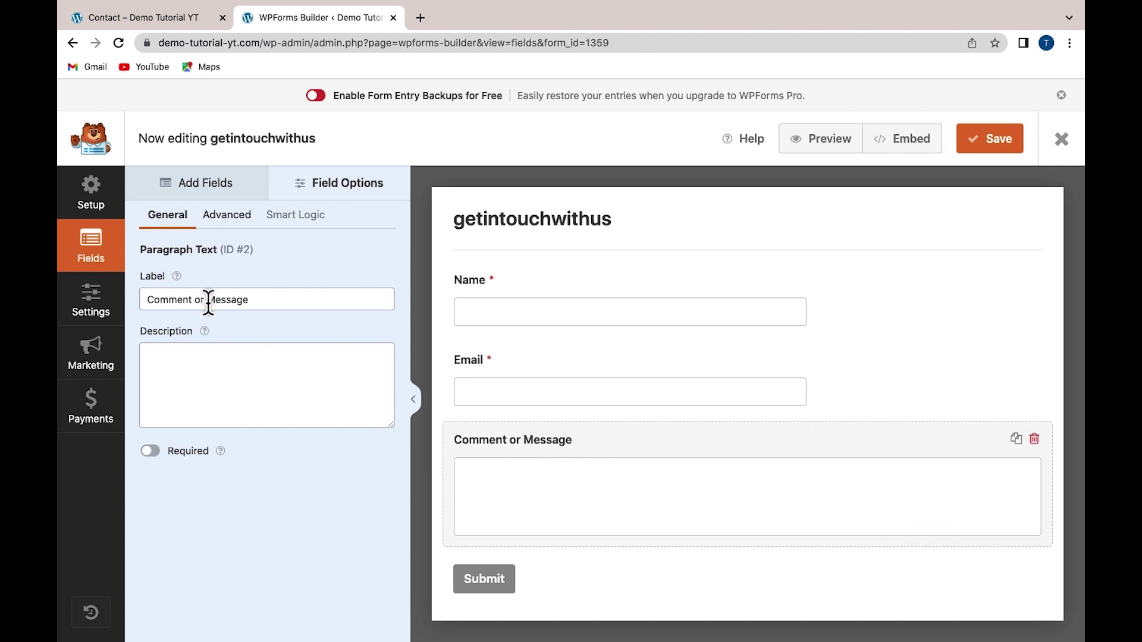
pyautogui.moveTo(208, 301); pyautogui.dragTo(142, 307)
pyautogui.press('BackSpace')
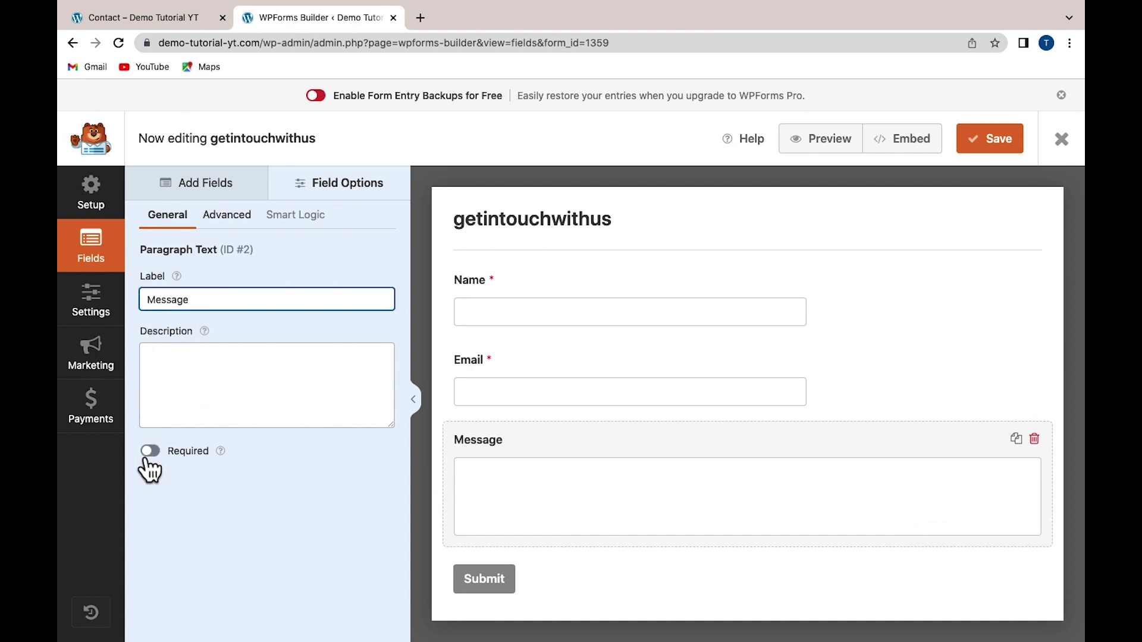
pyautogui.click(150, 452)
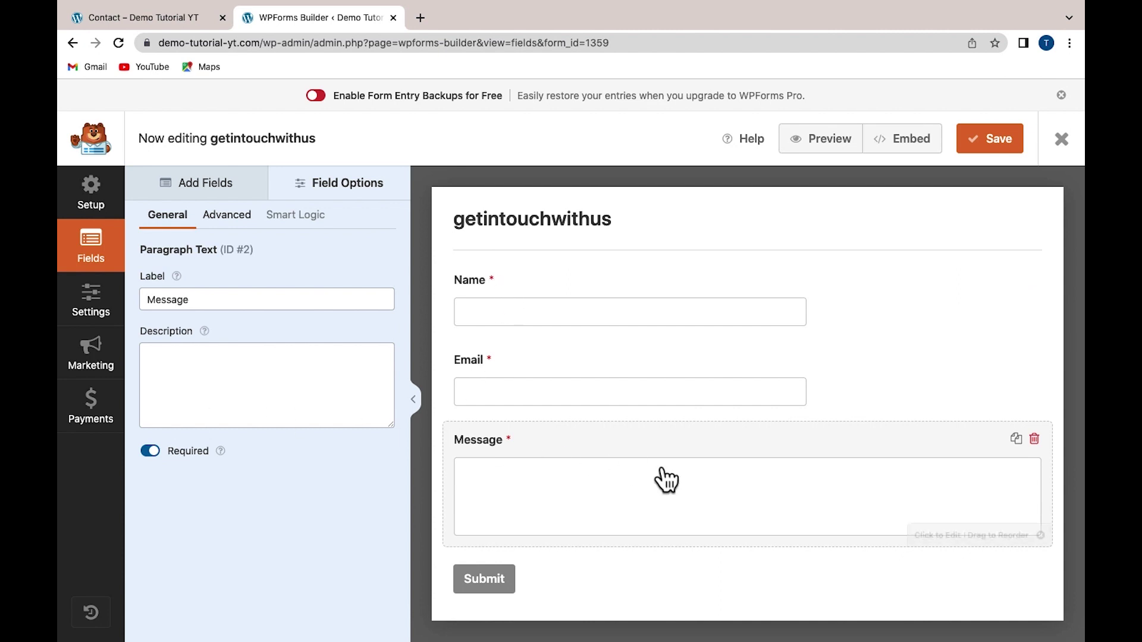
# In General settings, replace the Submit Button Text 'Submit' with 'Send message'
pyautogui.click(512, 580)
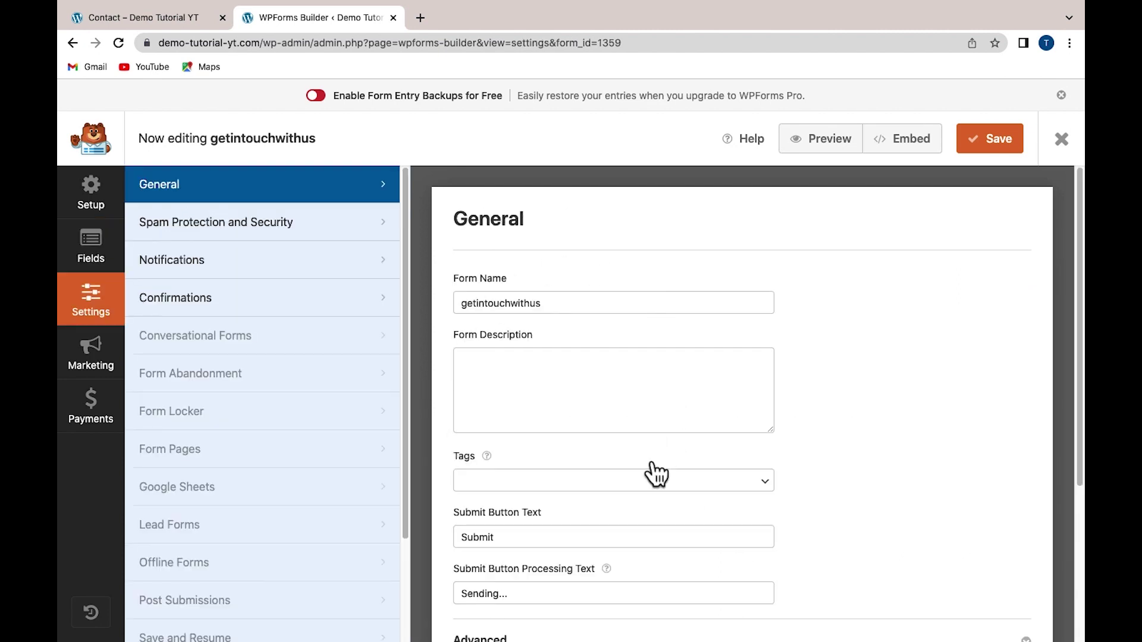
pyautogui.scroll(-3, 627, 506)
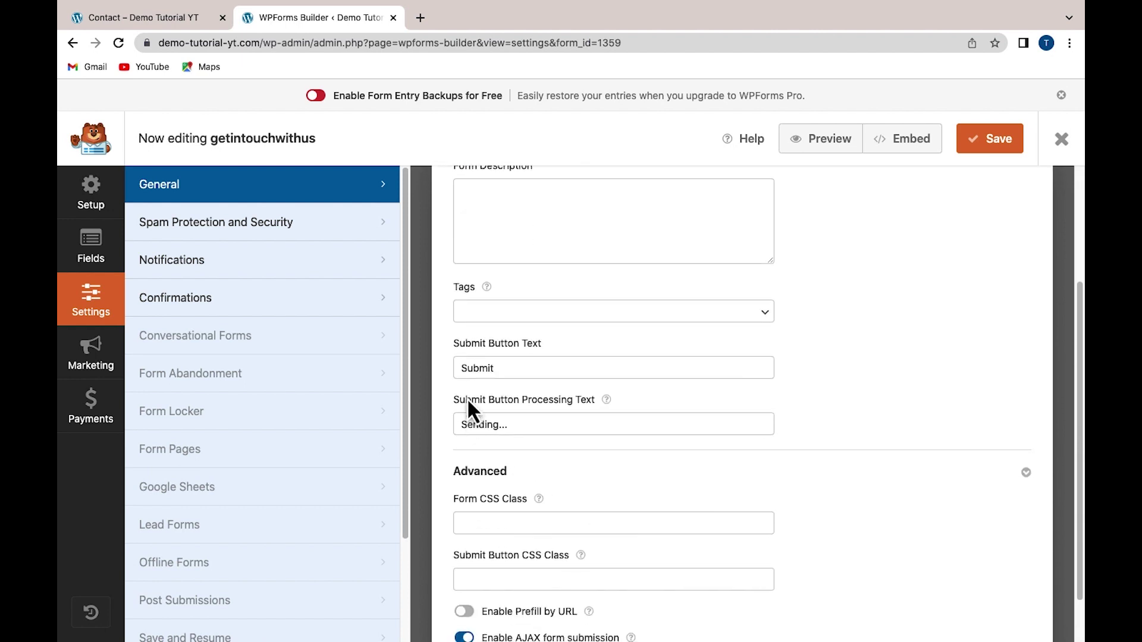
pyautogui.moveTo(523, 370); pyautogui.dragTo(447, 369)
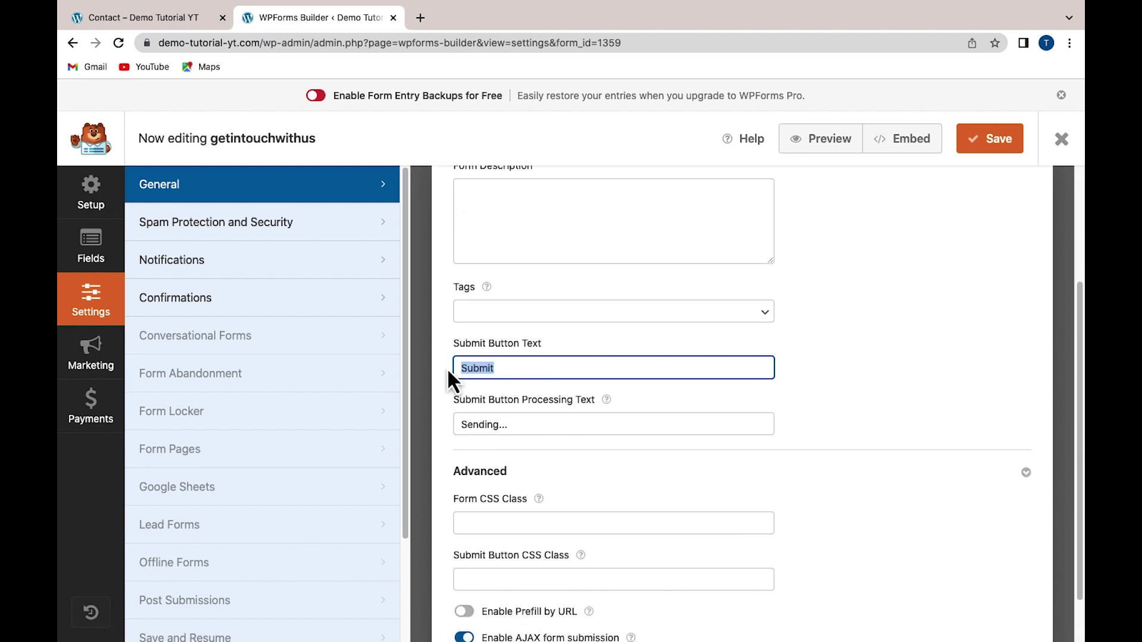
pyautogui.write('Send message')
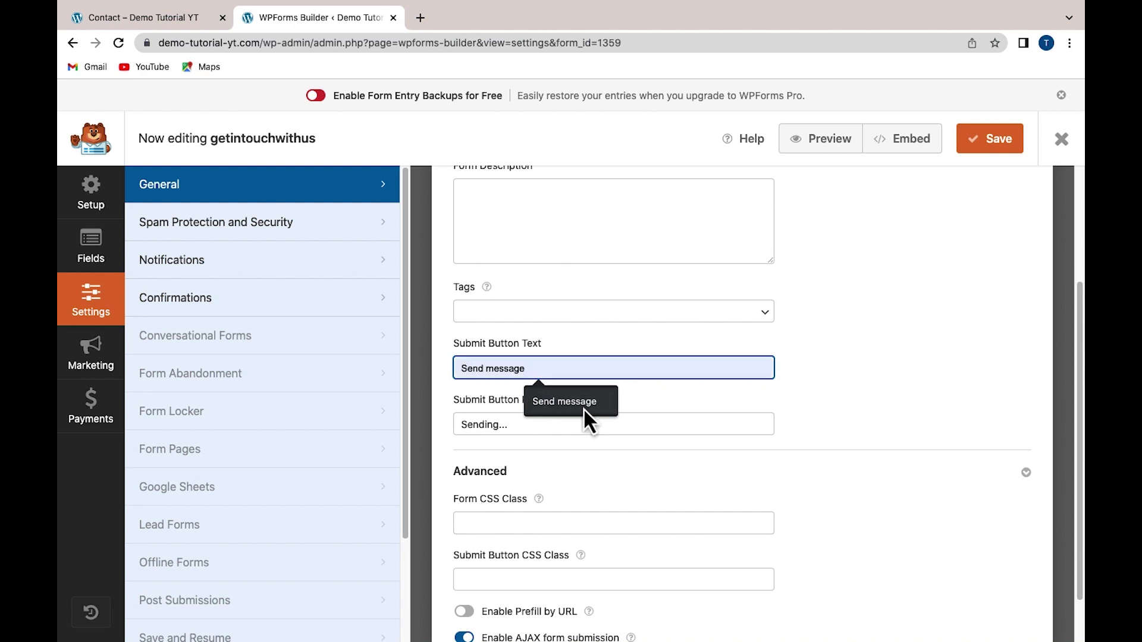
pyautogui.click(584, 409)
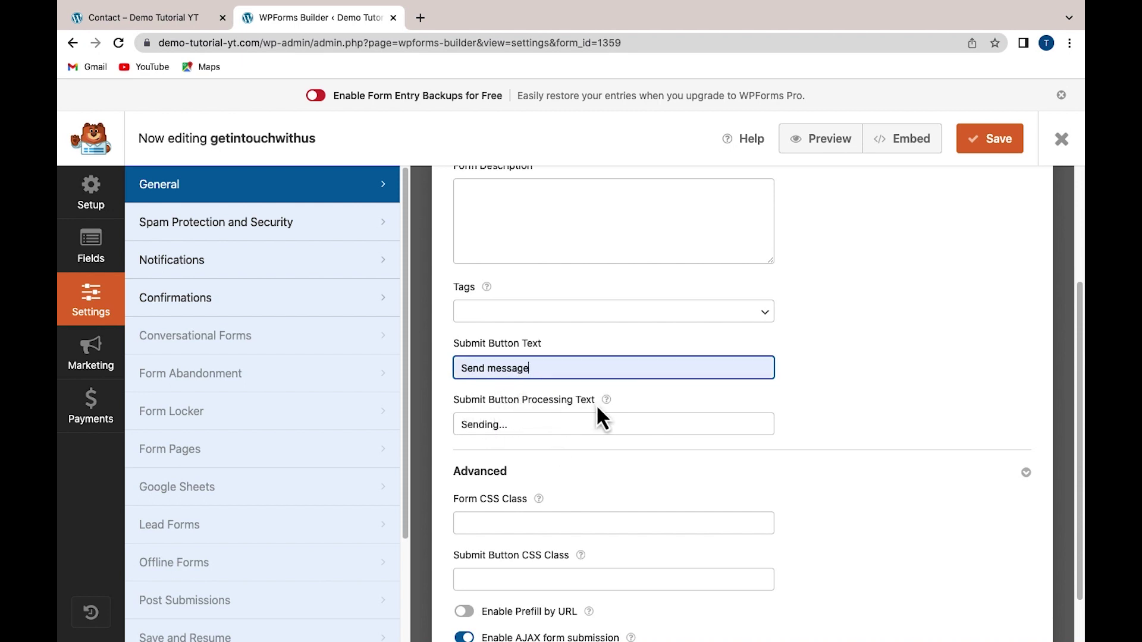
pyautogui.click(523, 425)
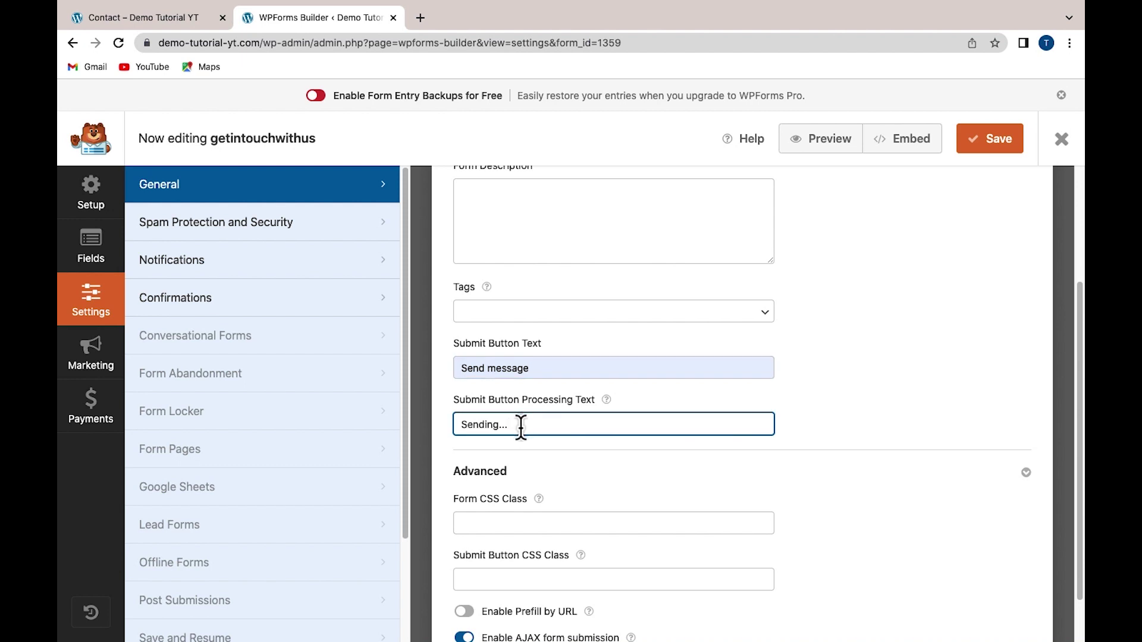
pyautogui.scroll(3, 755, 483)
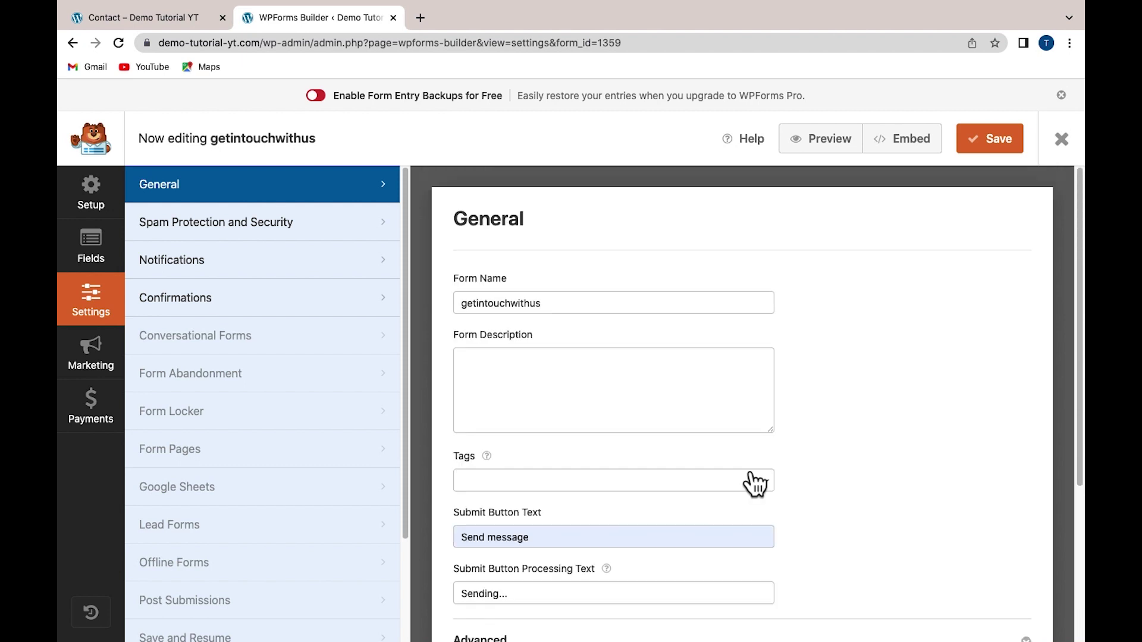
# Add a Checkboxes field to the form and label it 'How did you hear about us'
pyautogui.click(88, 253)
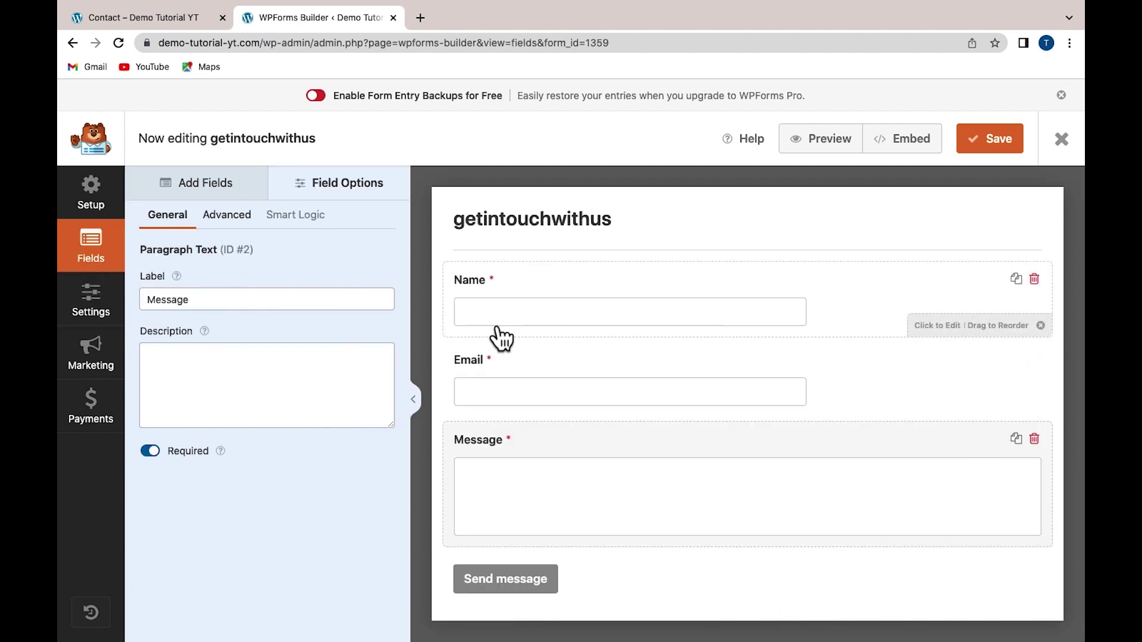
pyautogui.click(196, 186)
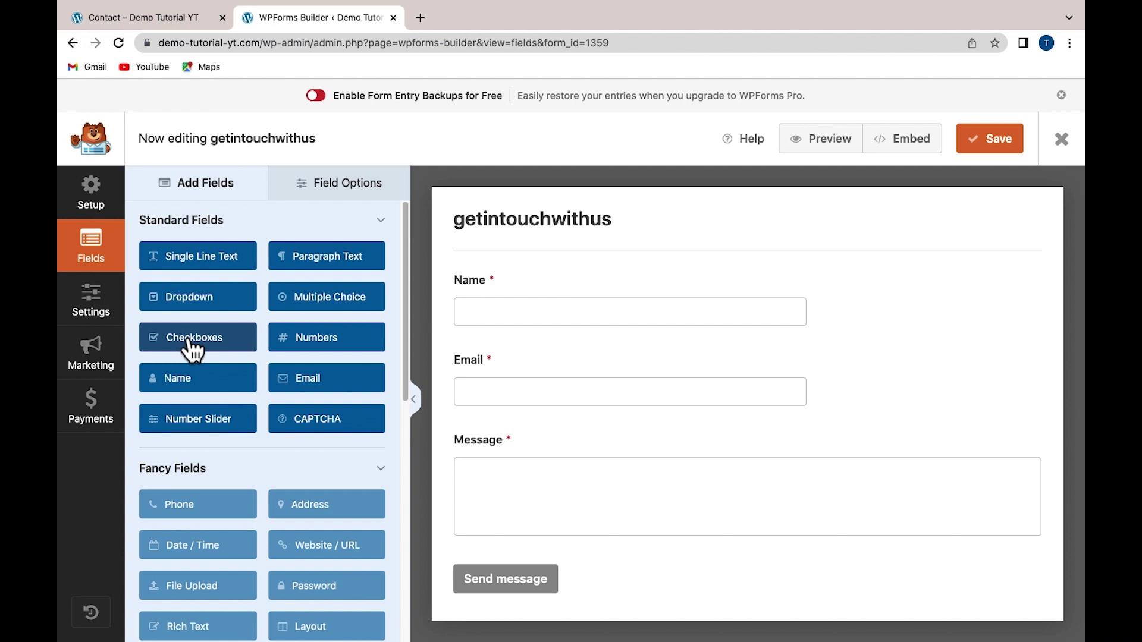
pyautogui.moveTo(189, 338); pyautogui.dragTo(494, 538)
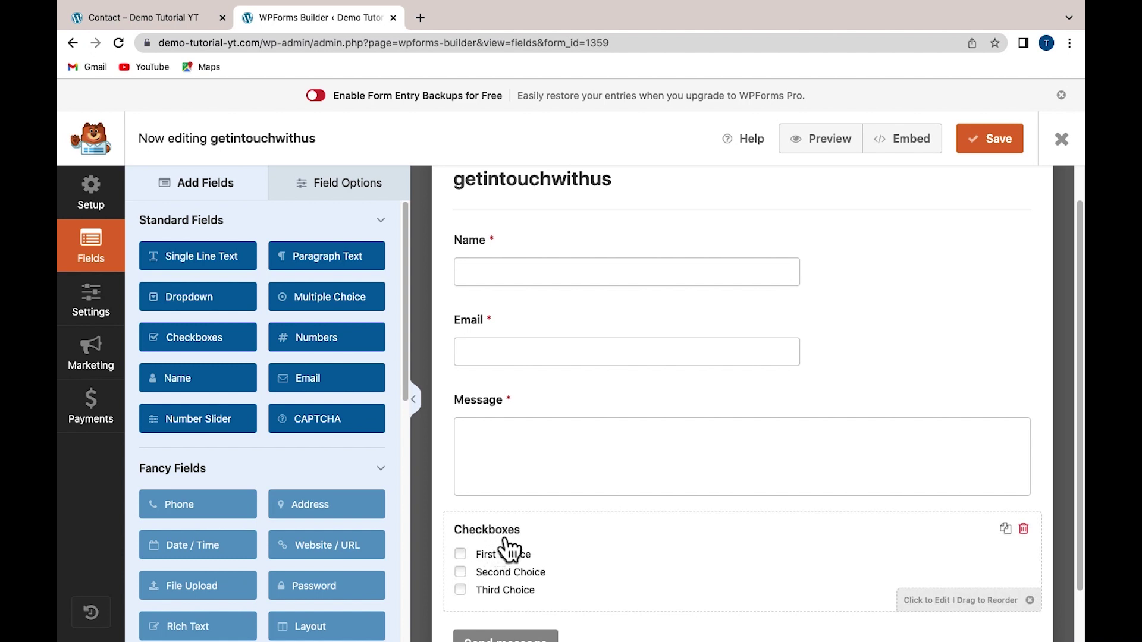
pyautogui.click(547, 543)
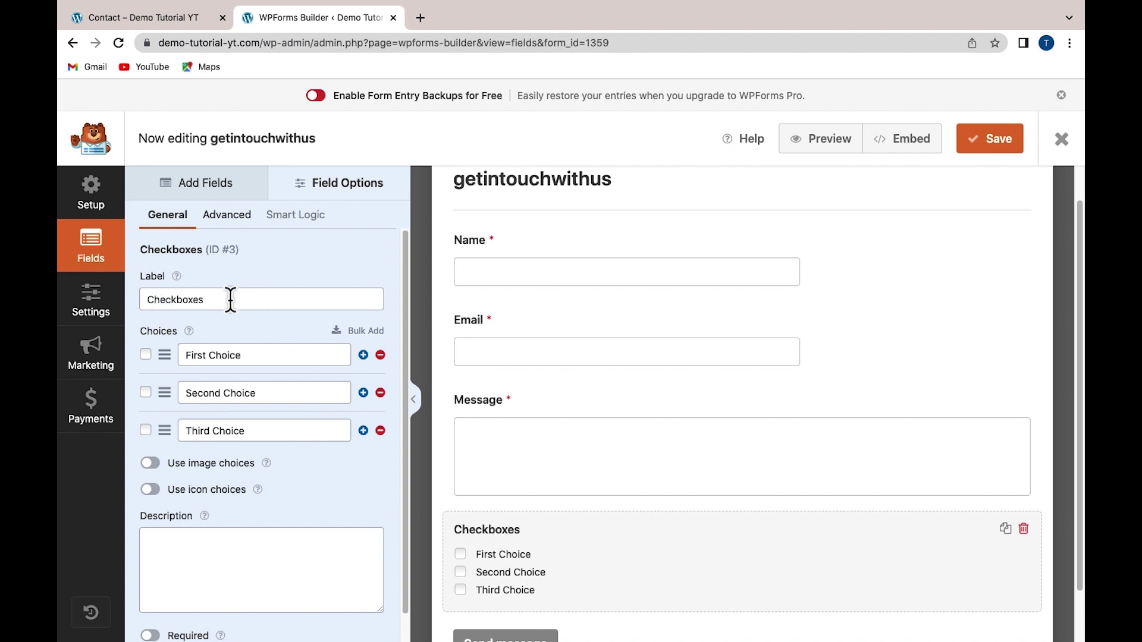
pyautogui.moveTo(230, 299); pyautogui.dragTo(142, 301)
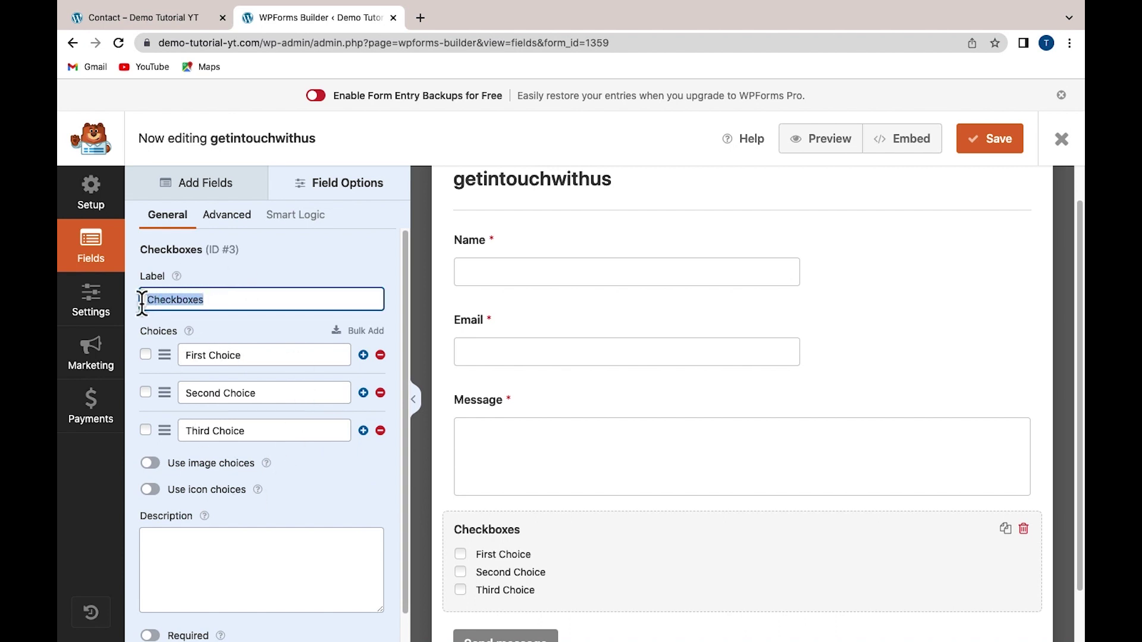
pyautogui.press('BackSpace')
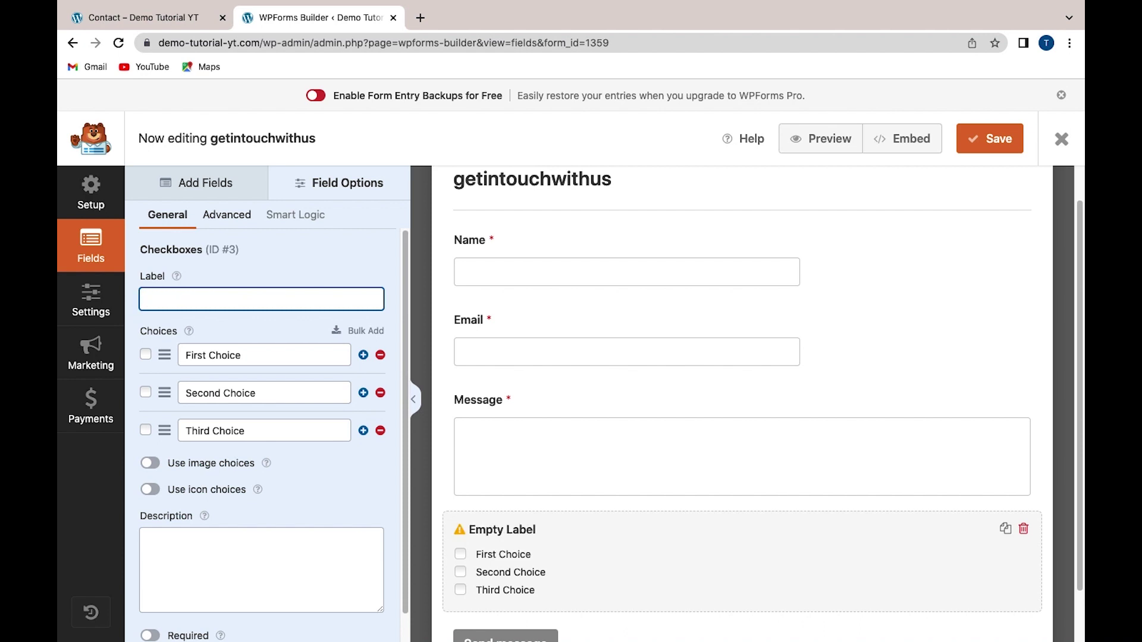
pyautogui.write('H')
pyautogui.click(284, 337)
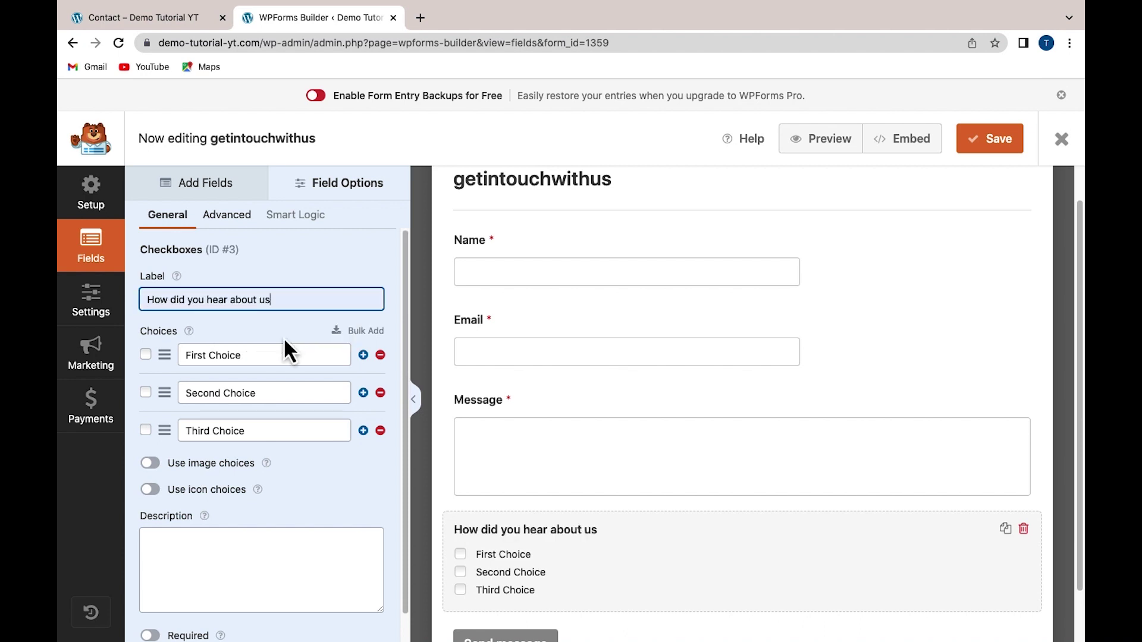
# Set the checkbox choices to Social Media, Google, Friend and a fourth choice, Advert
pyautogui.moveTo(274, 364); pyautogui.dragTo(183, 359)
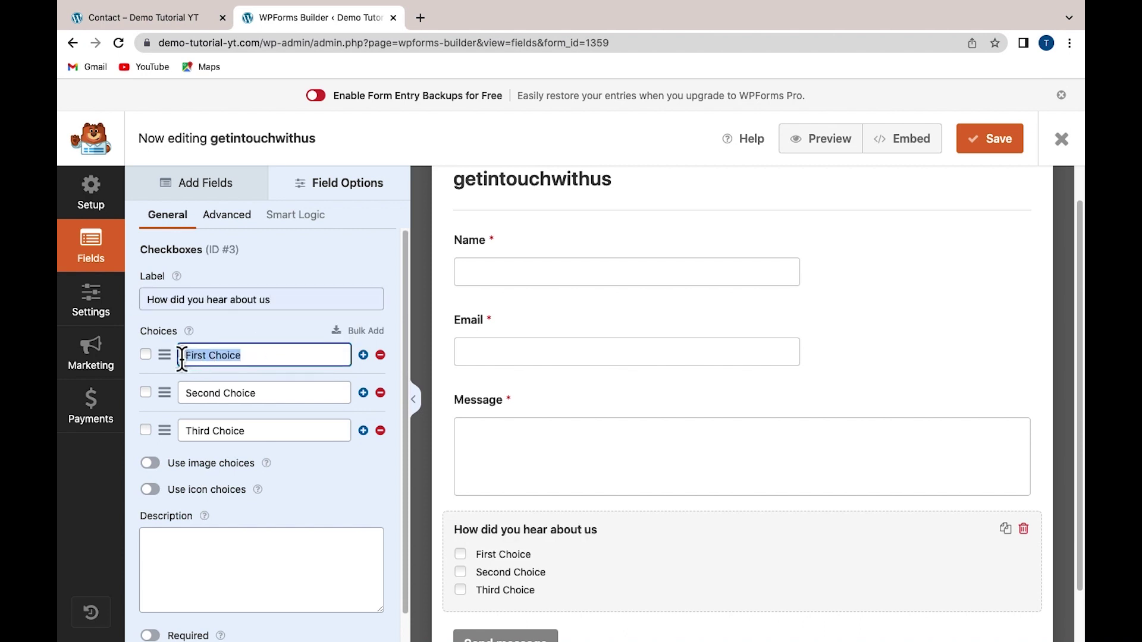
pyautogui.write('S')
pyautogui.click(284, 388)
pyautogui.moveTo(262, 393); pyautogui.dragTo(172, 397)
pyautogui.press('BackSpace')
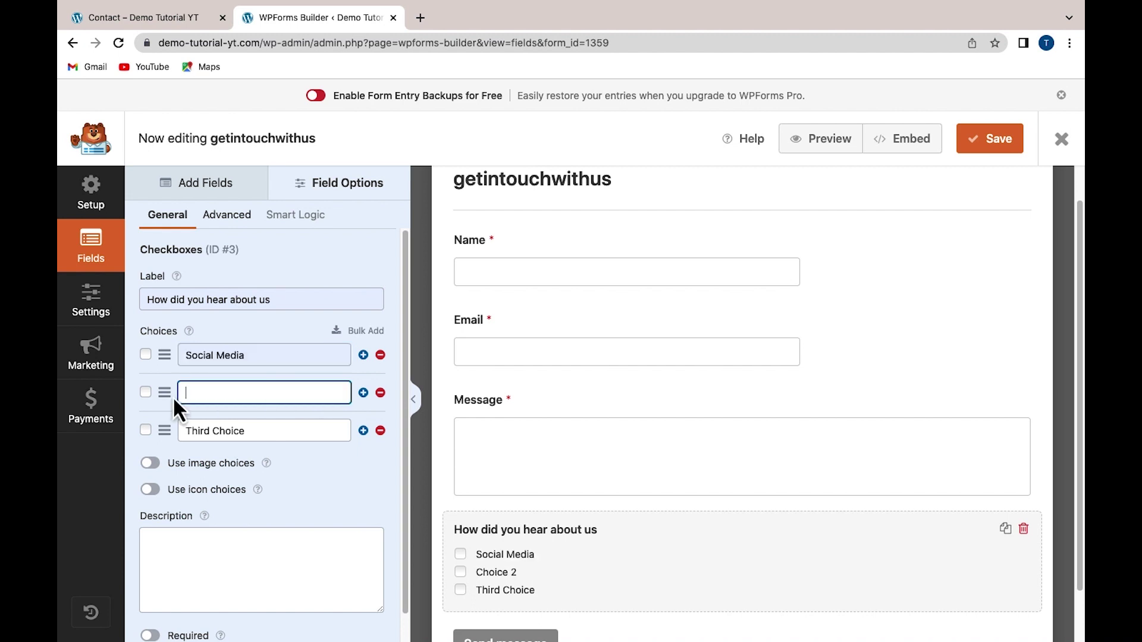
pyautogui.write('Google')
pyautogui.moveTo(255, 430); pyautogui.dragTo(185, 431)
pyautogui.write('Friend')
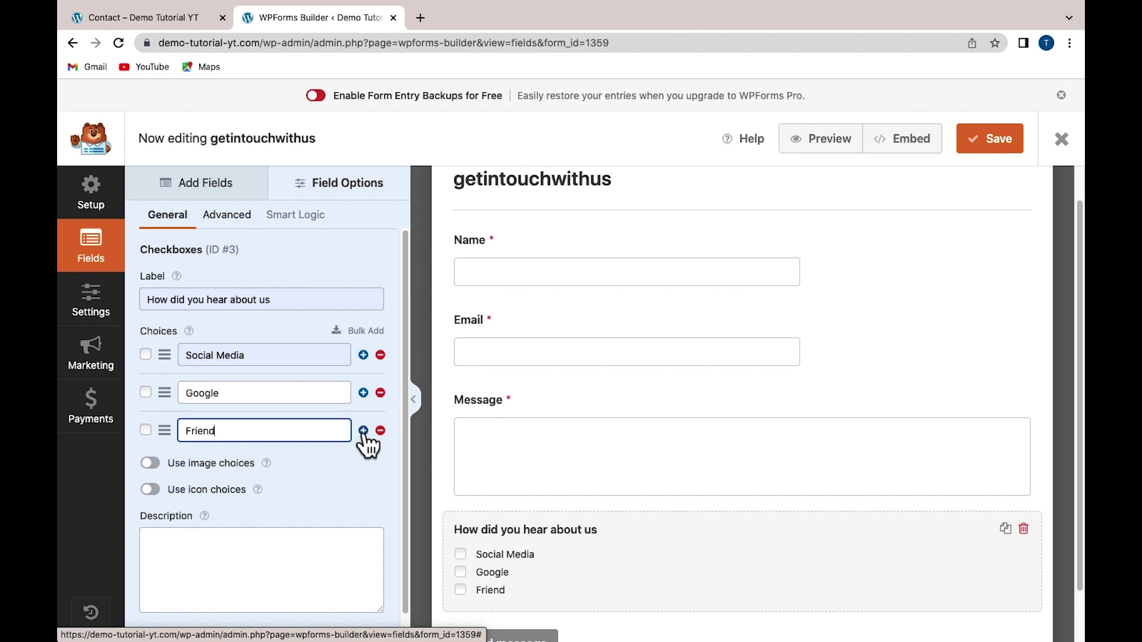
pyautogui.click(364, 433)
pyautogui.click(204, 469)
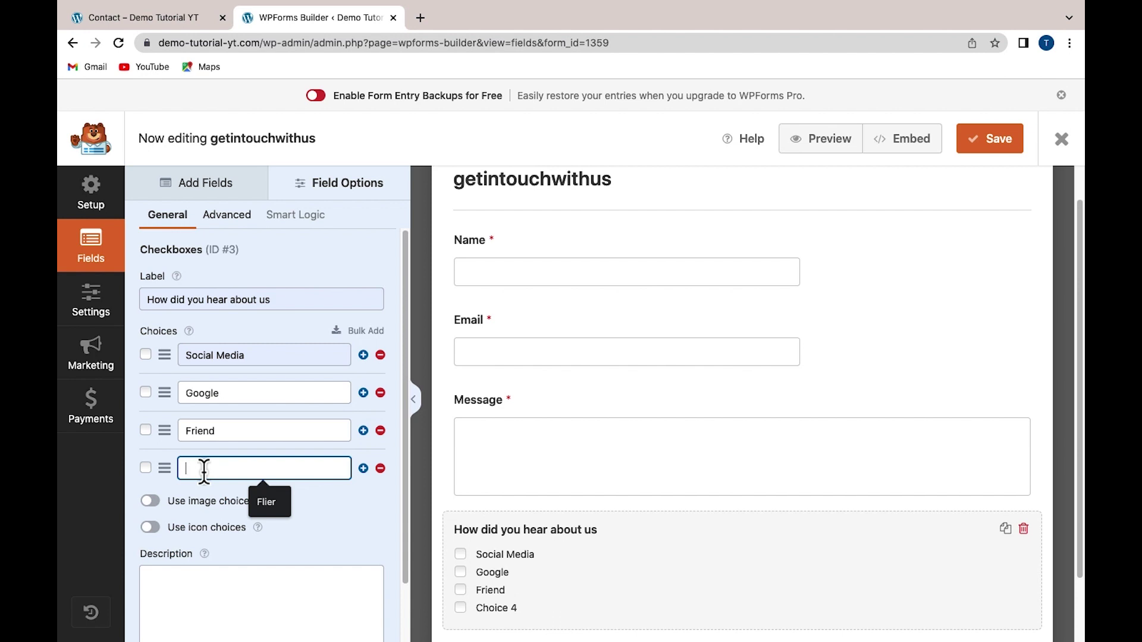
pyautogui.write('Advert')
# Preview the form with the new checkbox question in a new tab
pyautogui.scroll(1, 594, 562)
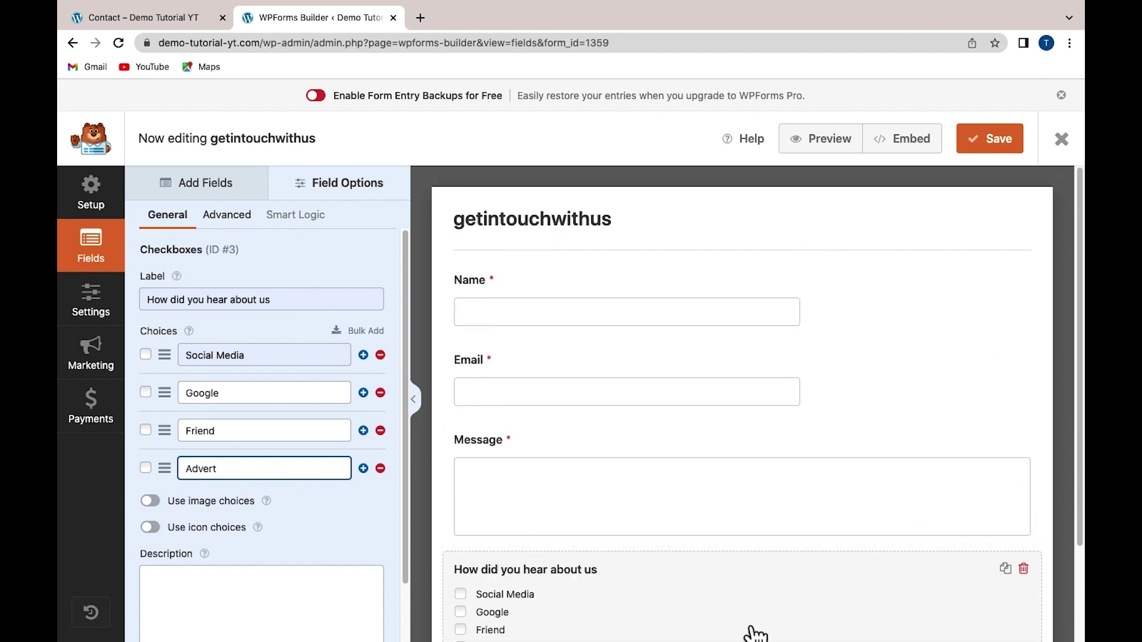
pyautogui.scroll(-2, 752, 629)
pyautogui.scroll(2, 755, 632)
pyautogui.click(821, 139)
pyautogui.scroll(-1, 536, 360)
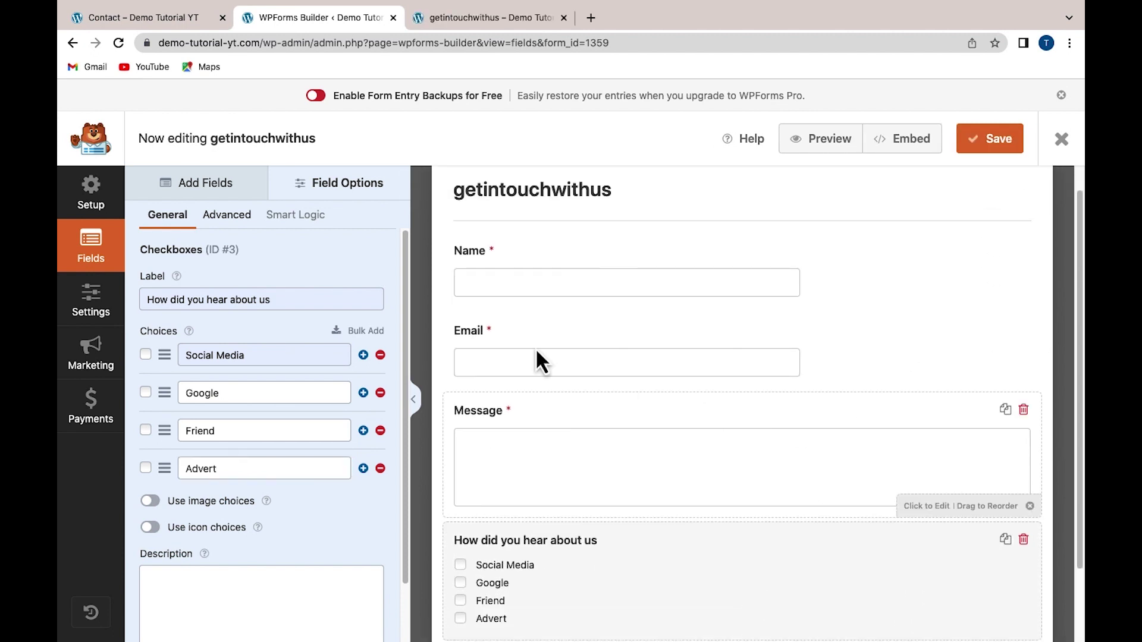
pyautogui.click(92, 312)
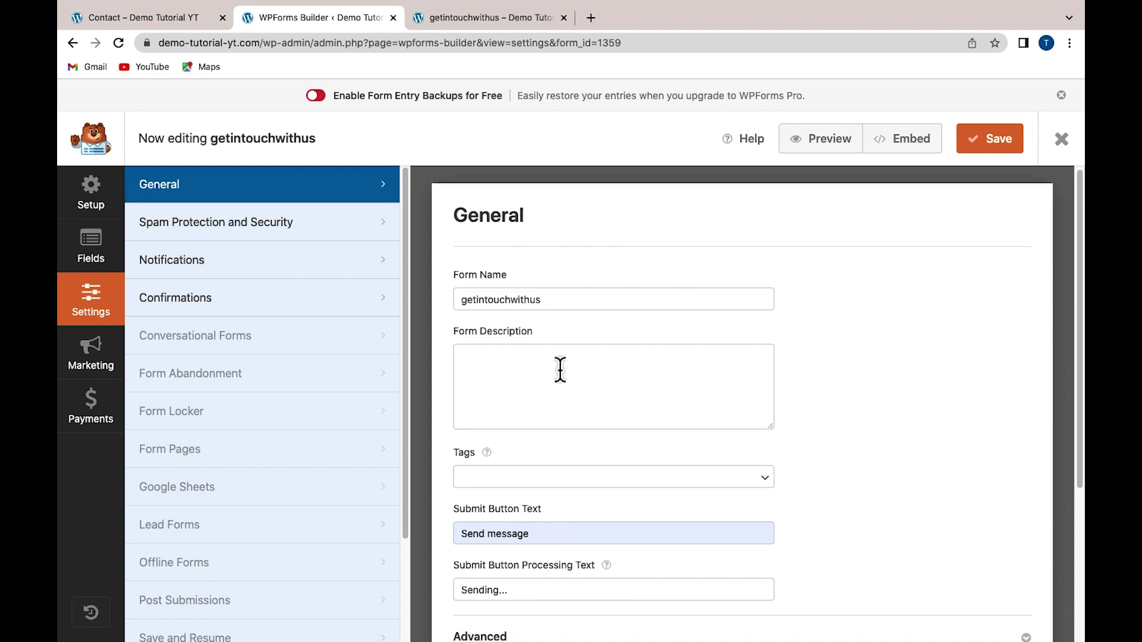
# Review the form's General settings, then open Spam Protection and Security with anti-spam enabled
pyautogui.scroll(-3, 559, 372)
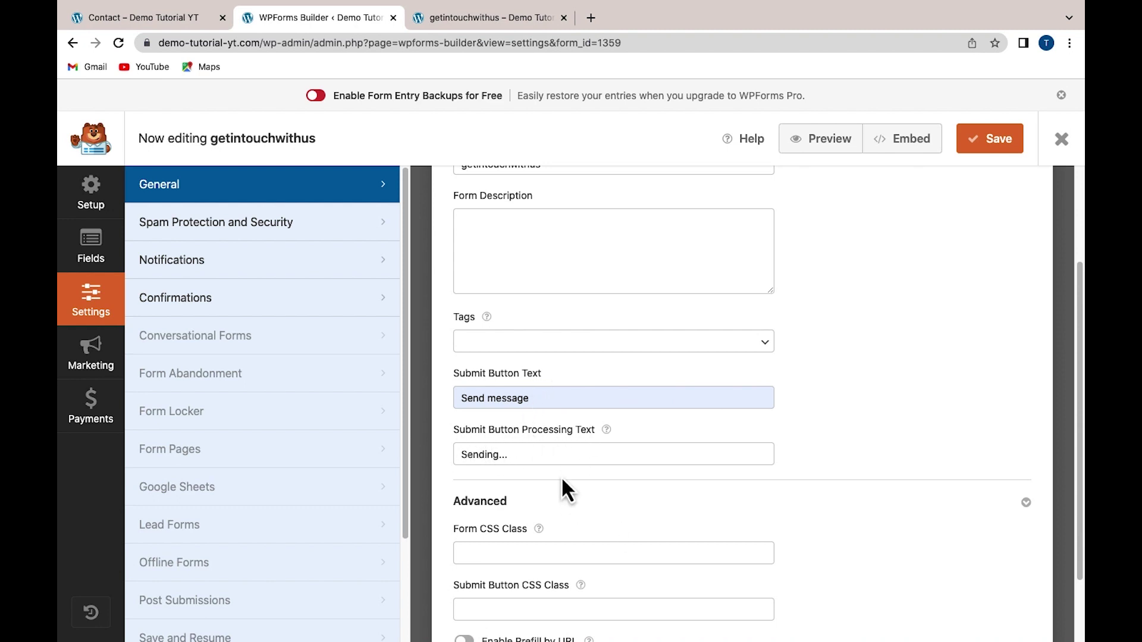
pyautogui.scroll(3, 497, 461)
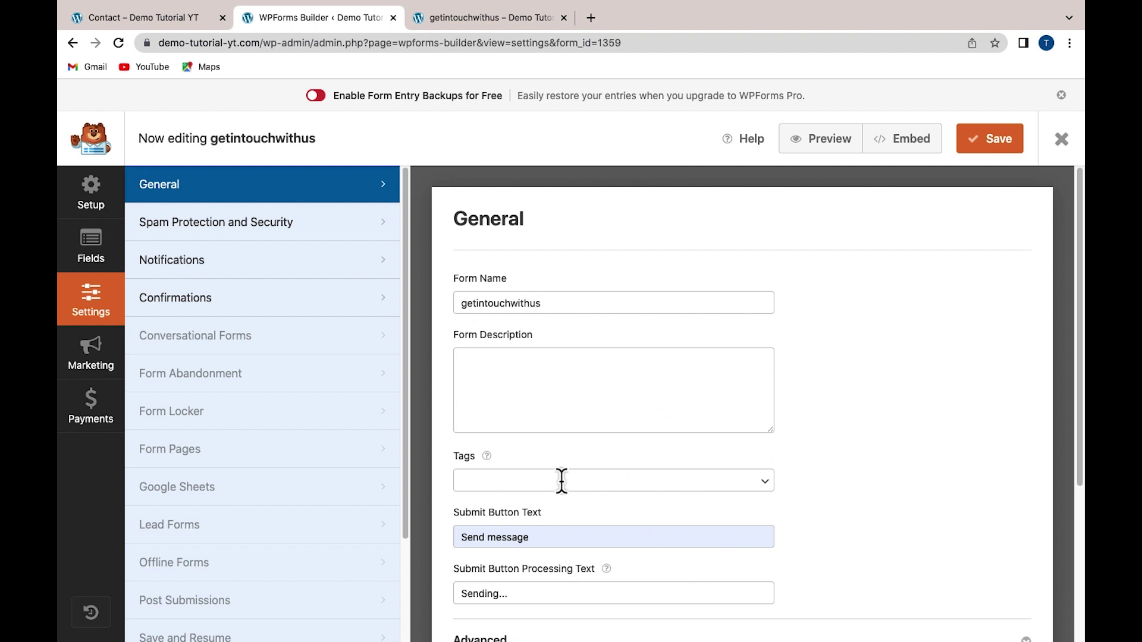
pyautogui.scroll(-4, 580, 447)
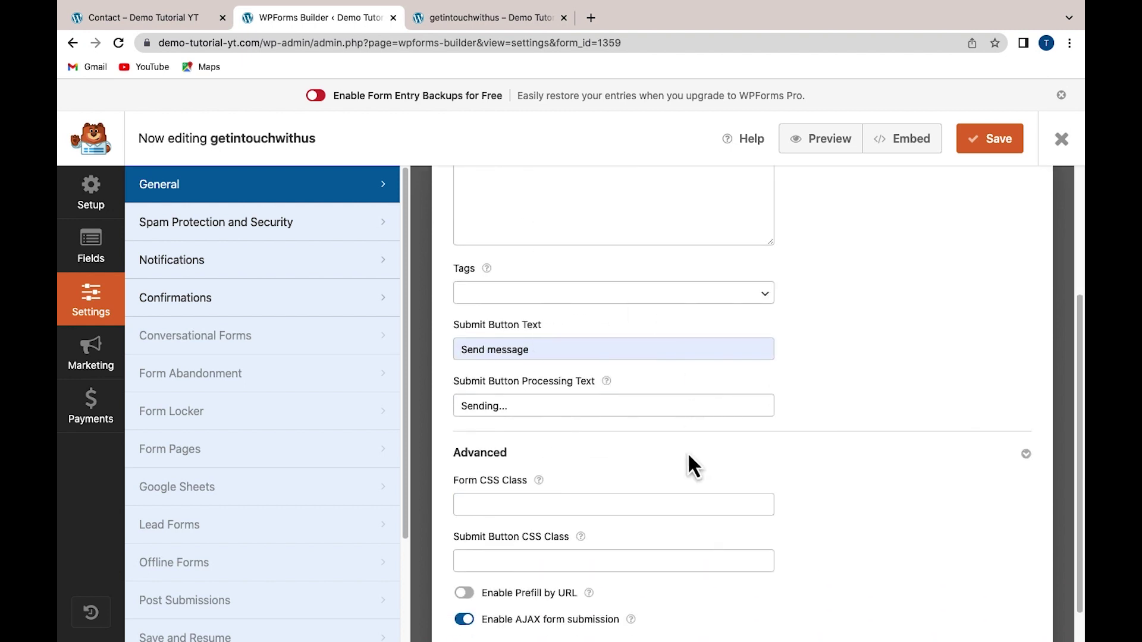
pyautogui.scroll(-1, 678, 476)
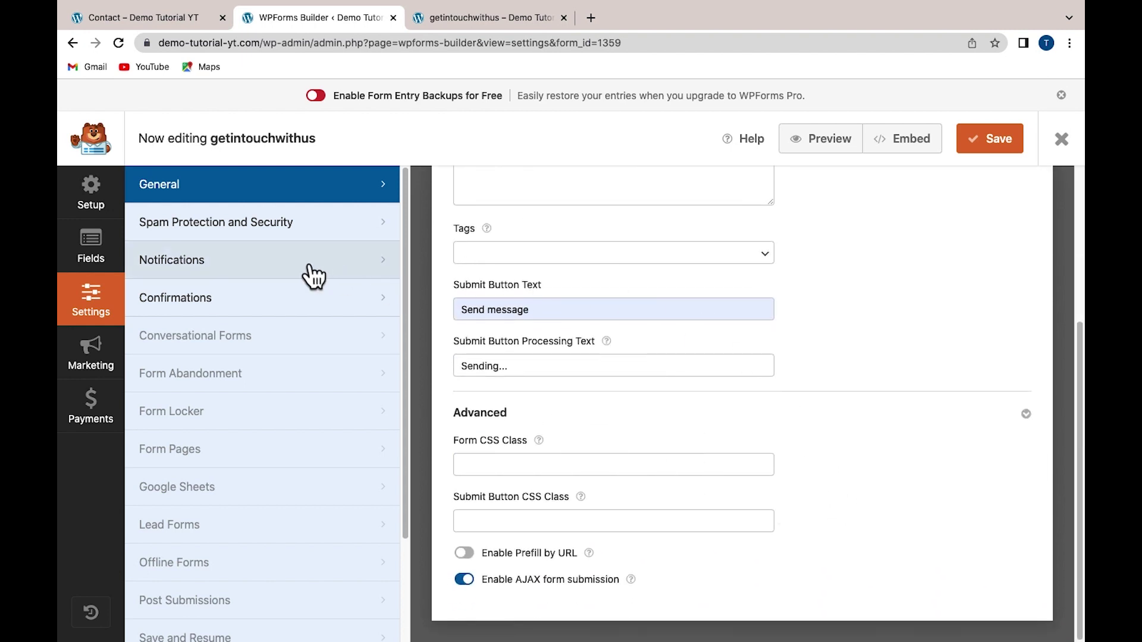
pyautogui.click(158, 238)
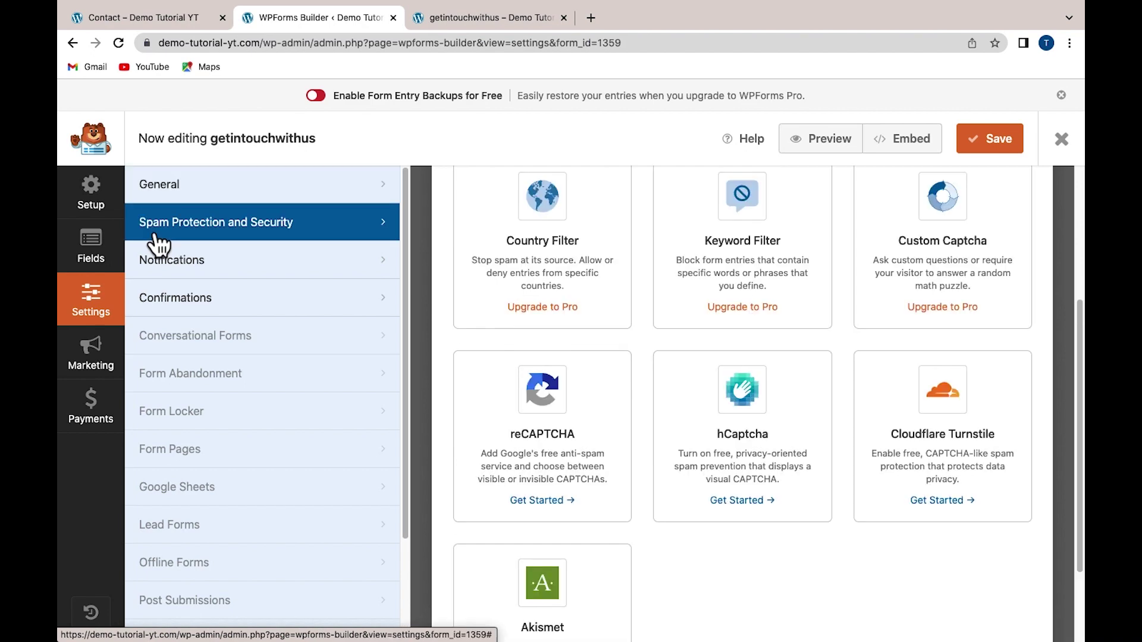
pyautogui.scroll(4, 523, 351)
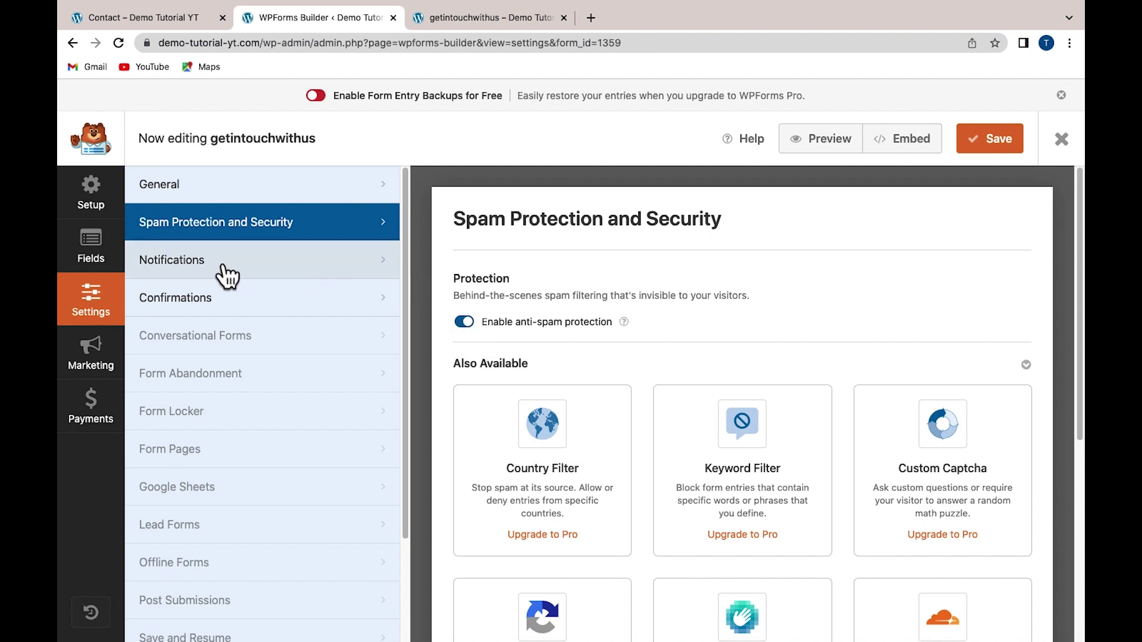
# In Notifications, add a comma and the test Gmail address after {admin_email} in Send To Email Address
pyautogui.click(168, 277)
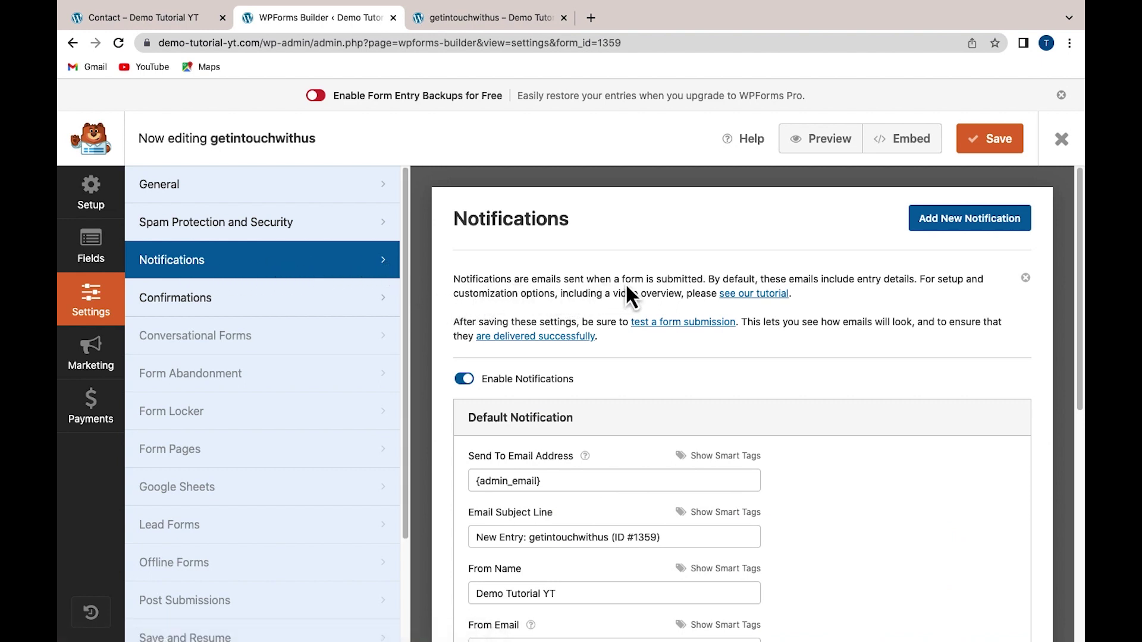
pyautogui.scroll(-3, 430, 348)
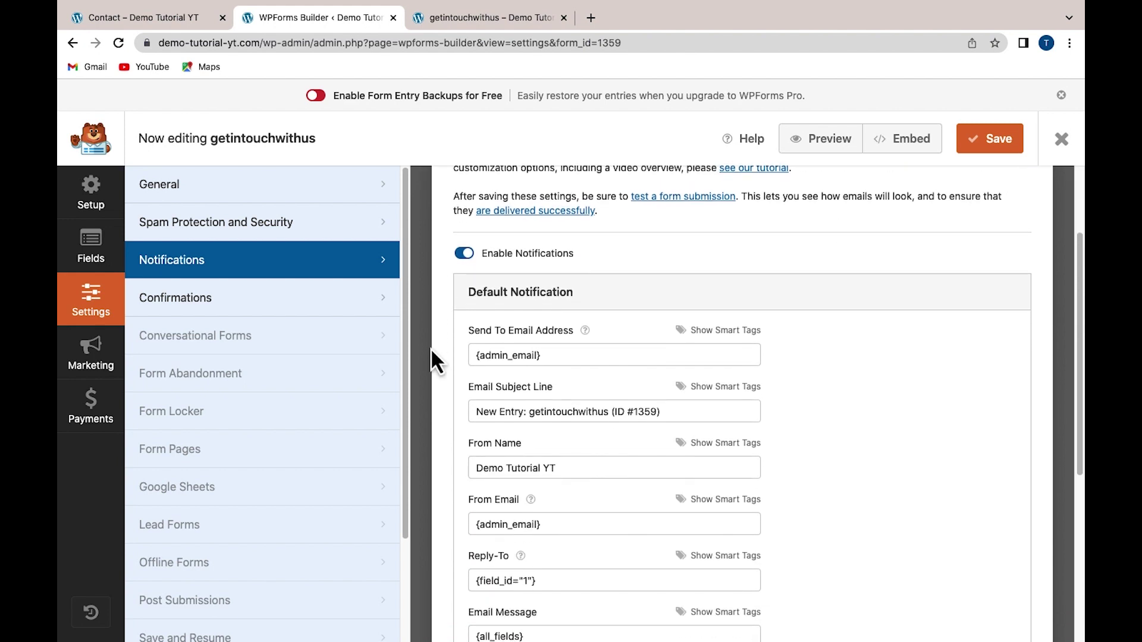
pyautogui.scroll(-1, 431, 348)
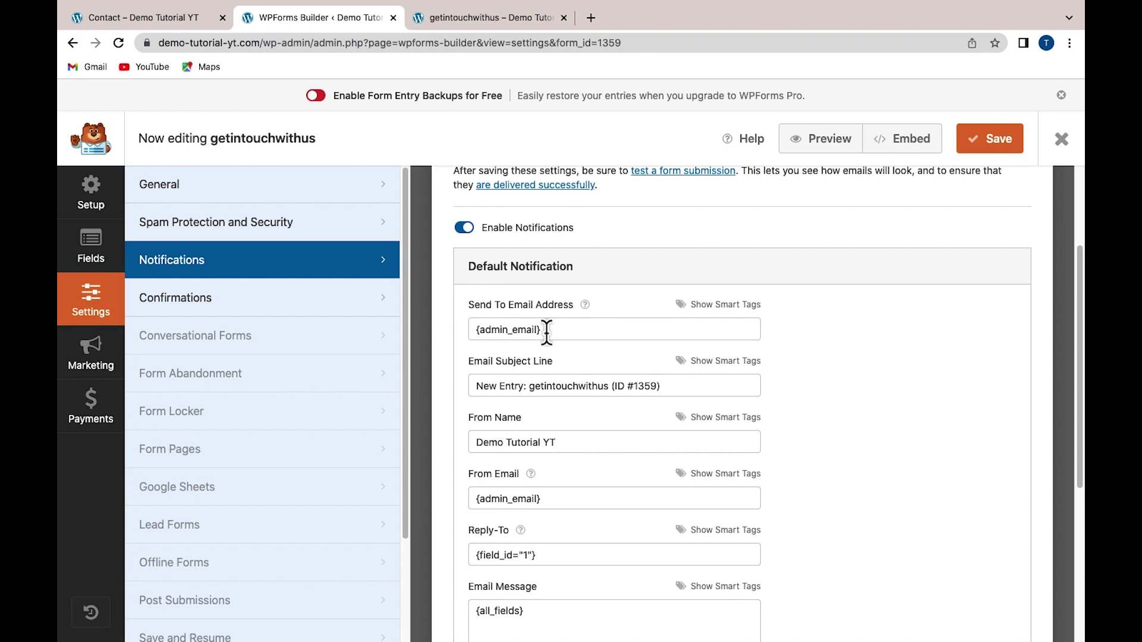
pyautogui.click(546, 333)
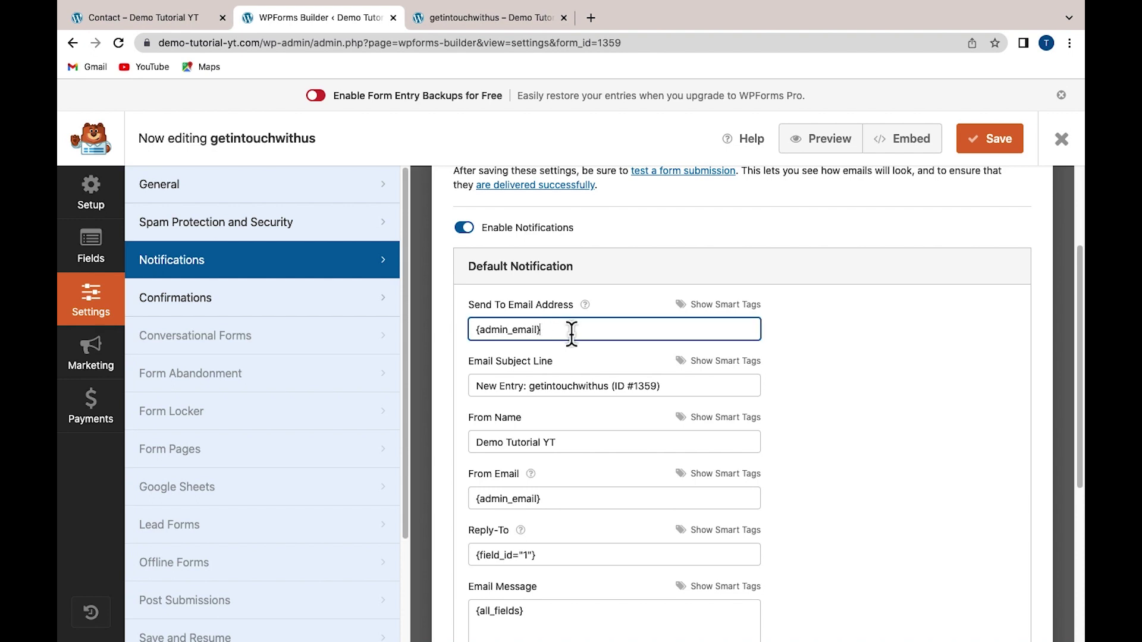
pyautogui.moveTo(544, 333); pyautogui.dragTo(670, 333)
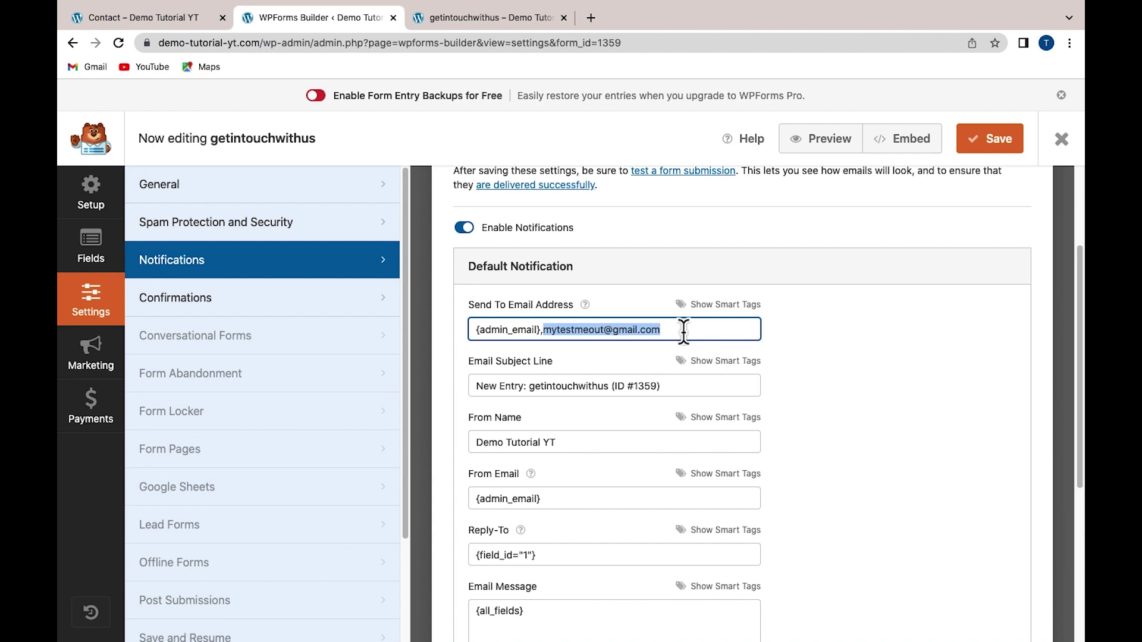
pyautogui.click(684, 332)
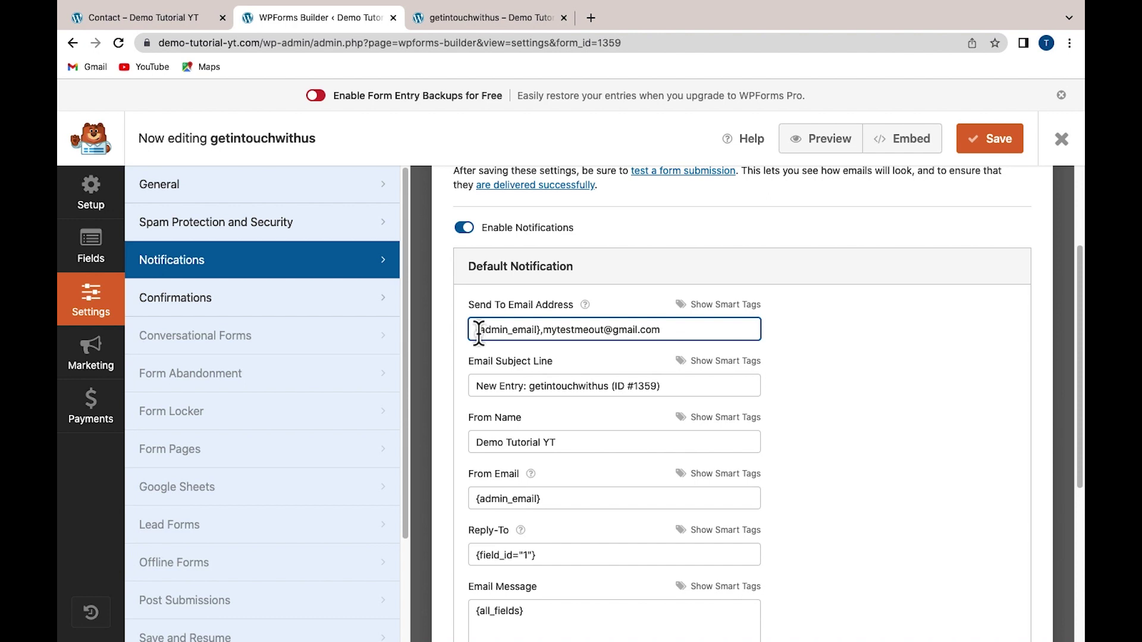
pyautogui.moveTo(481, 333); pyautogui.dragTo(660, 331)
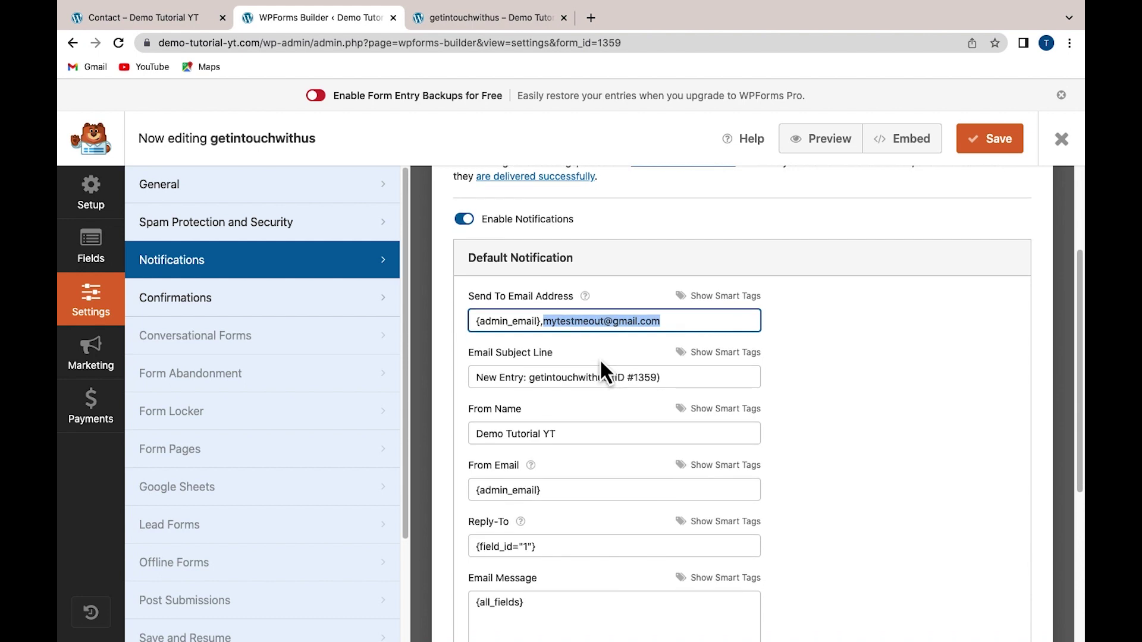
pyautogui.scroll(-1, 600, 358)
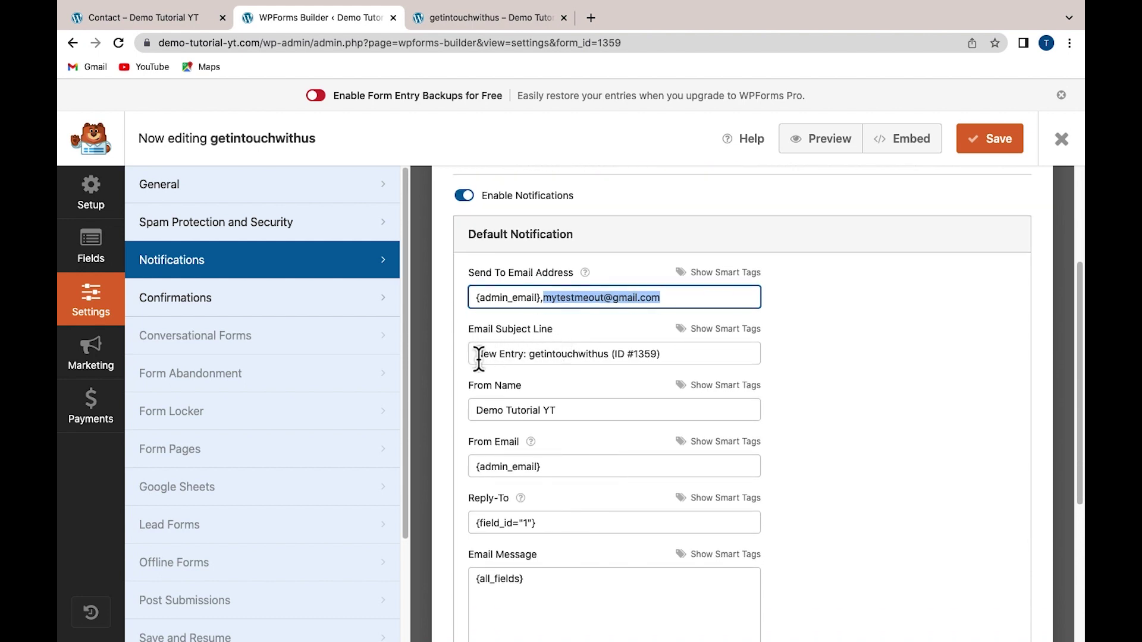
# Replace the form name and ID in the email subject with 'from Contact'
pyautogui.moveTo(479, 358); pyautogui.dragTo(671, 358)
pyautogui.click(672, 359)
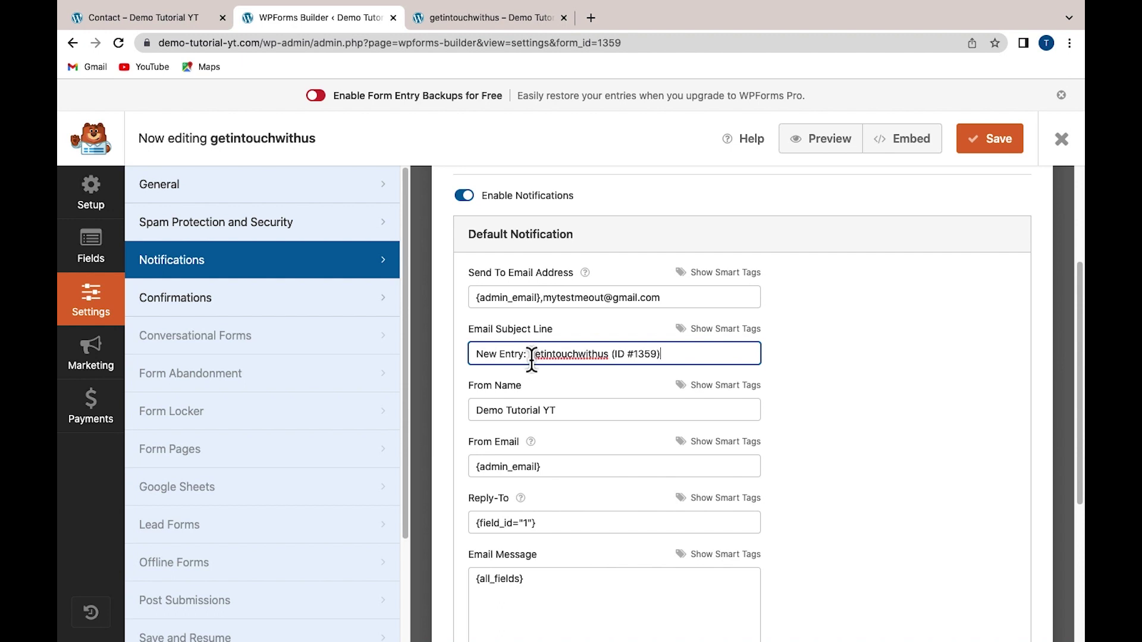
pyautogui.moveTo(529, 356)
pyautogui.mouseDown()
pyautogui.moveTo(609, 360)
pyautogui.moveTo(528, 361)
pyautogui.mouseUp()
pyautogui.press('BackSpace')
pyautogui.write('C')
pyautogui.press('BackSpace')
pyautogui.write('from Contact')
pyautogui.click(651, 374)
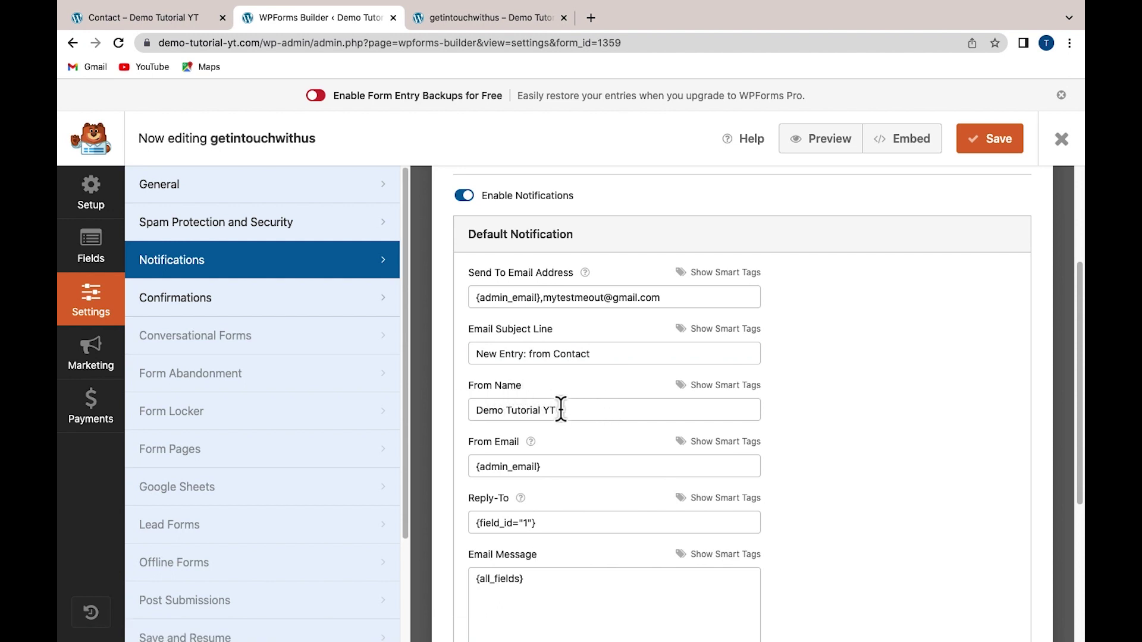
# Review the notification's From Name value and leave it unchanged
pyautogui.moveTo(557, 411); pyautogui.dragTo(475, 411)
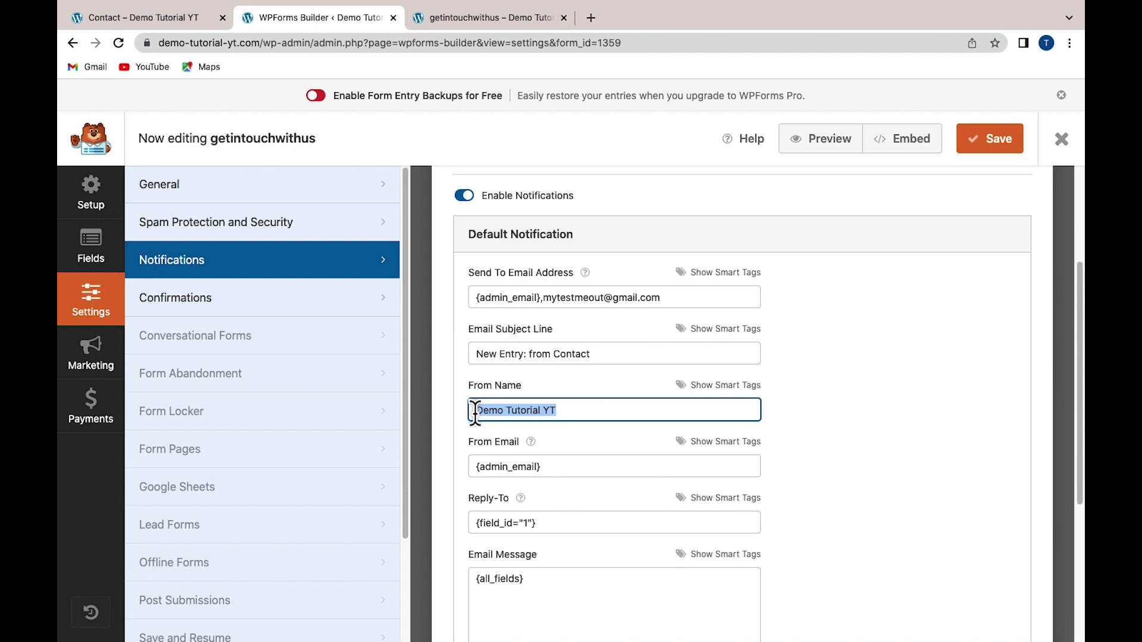
pyautogui.click(562, 410)
pyautogui.moveTo(556, 411); pyautogui.dragTo(462, 412)
pyautogui.click(571, 411)
pyautogui.scroll(-1, 523, 411)
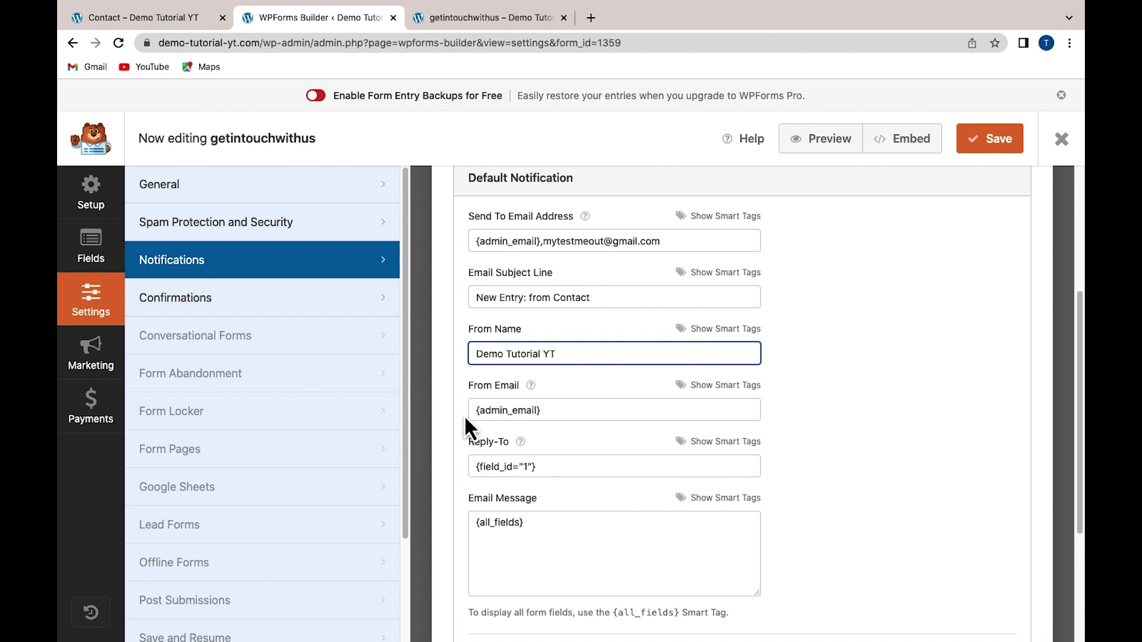
# Check the Reply-To value and {all_fields} message body, then save the notification settings
pyautogui.click(464, 415)
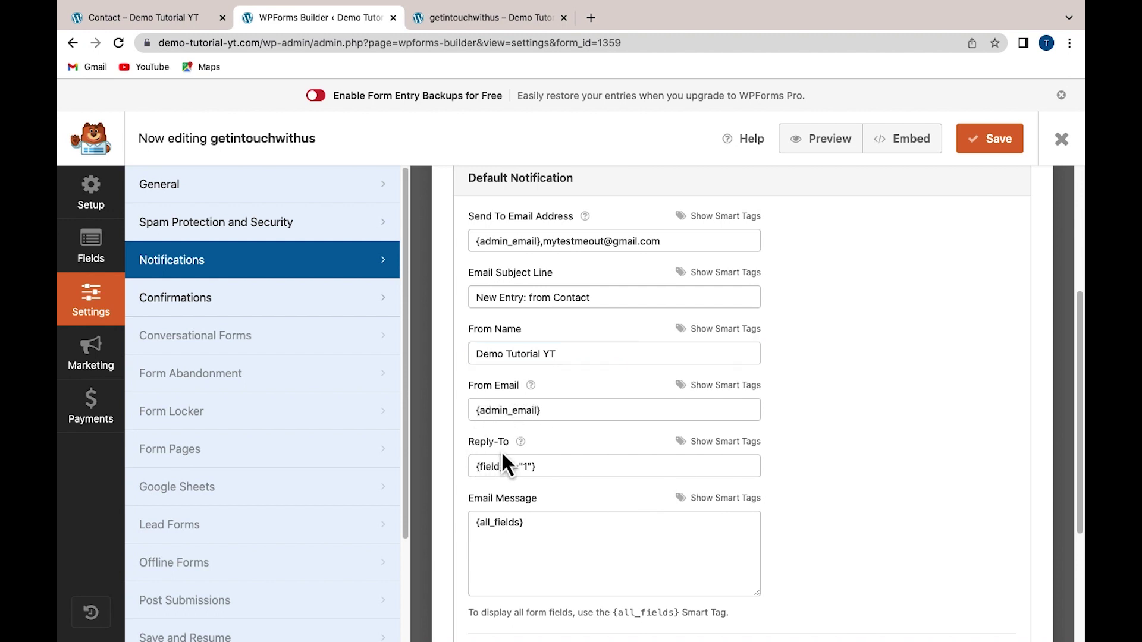
pyautogui.moveTo(471, 466); pyautogui.dragTo(548, 468)
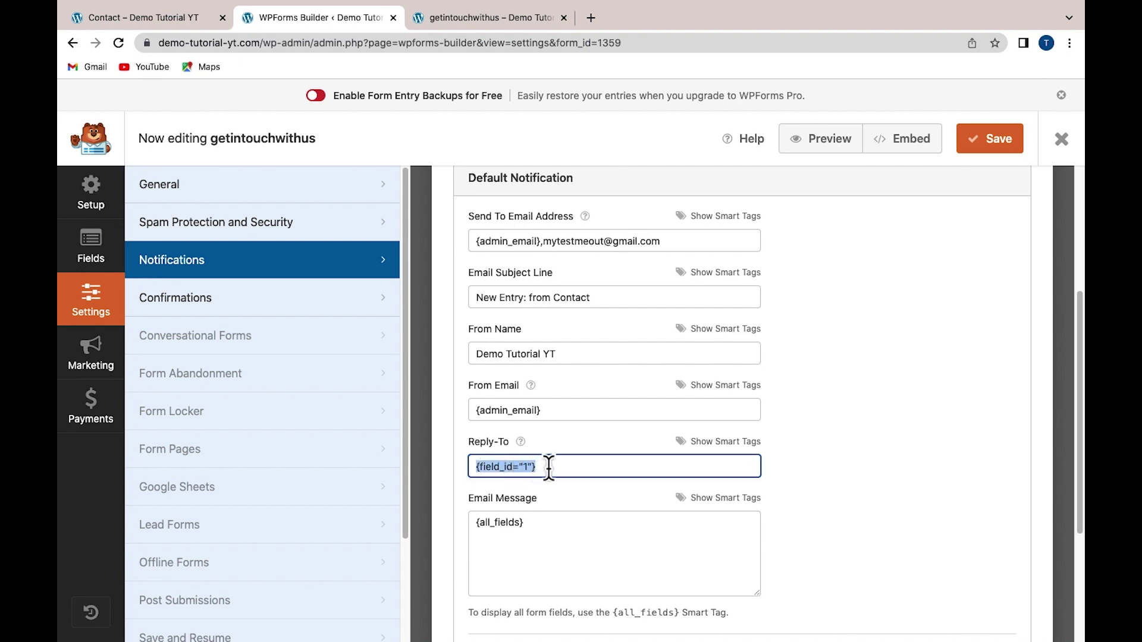
pyautogui.click(548, 467)
pyautogui.moveTo(474, 468); pyautogui.dragTo(542, 467)
pyautogui.scroll(-1, 544, 483)
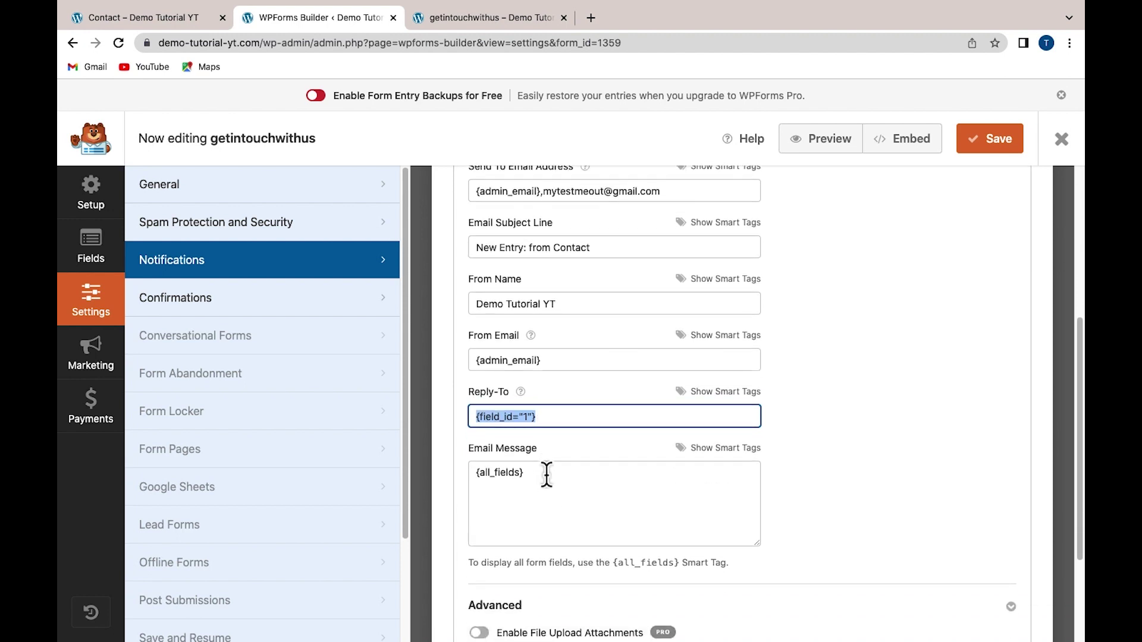
pyautogui.click(549, 452)
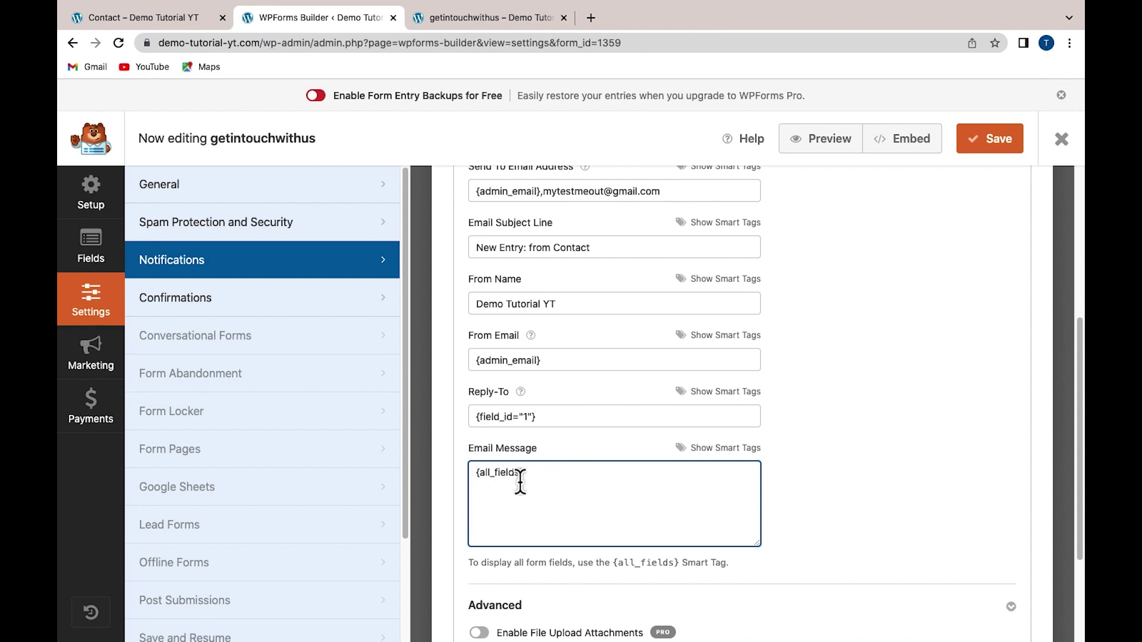
pyautogui.scroll(-3, 532, 515)
pyautogui.scroll(4, 538, 516)
pyautogui.scroll(4, 537, 505)
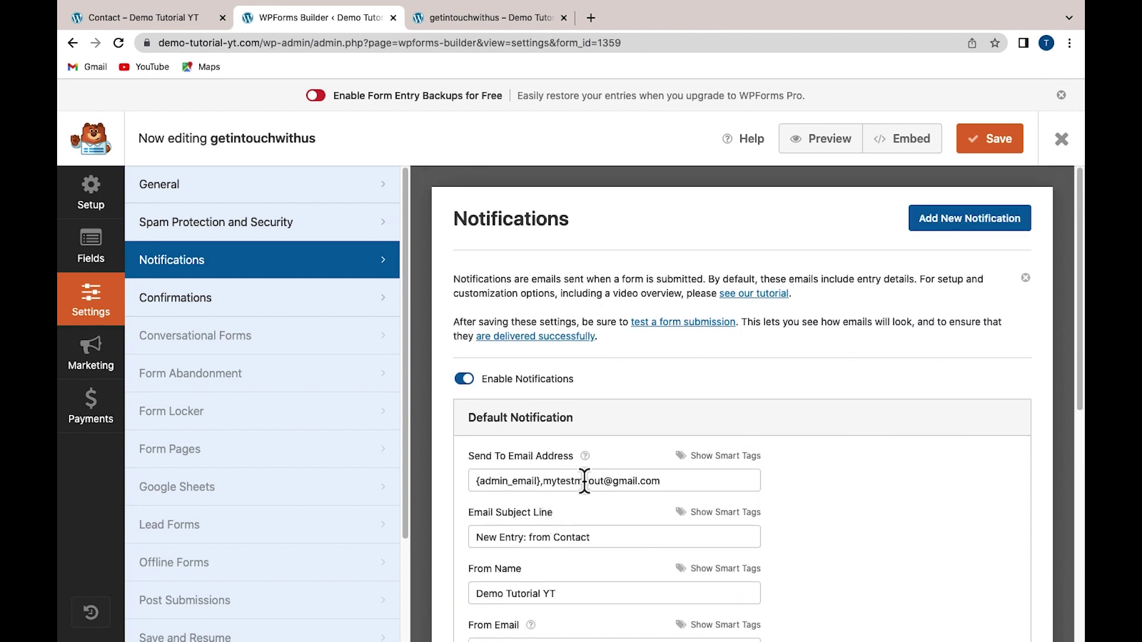
pyautogui.click(989, 156)
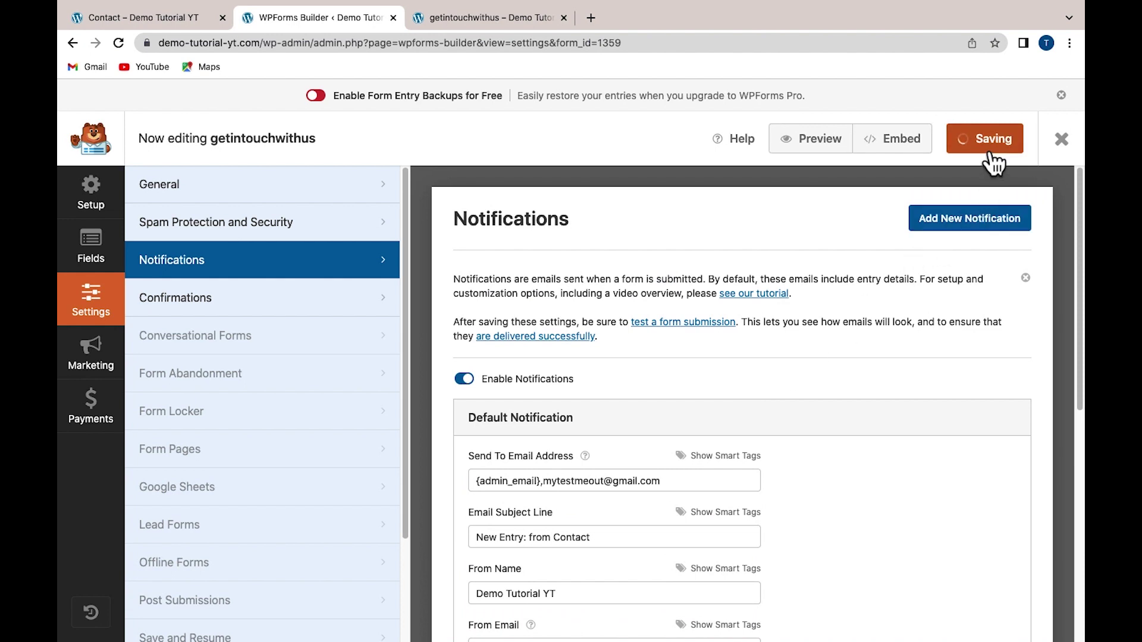
# In the form's Confirmations settings, try the Show Page confirmation type with the About page
pyautogui.click(202, 307)
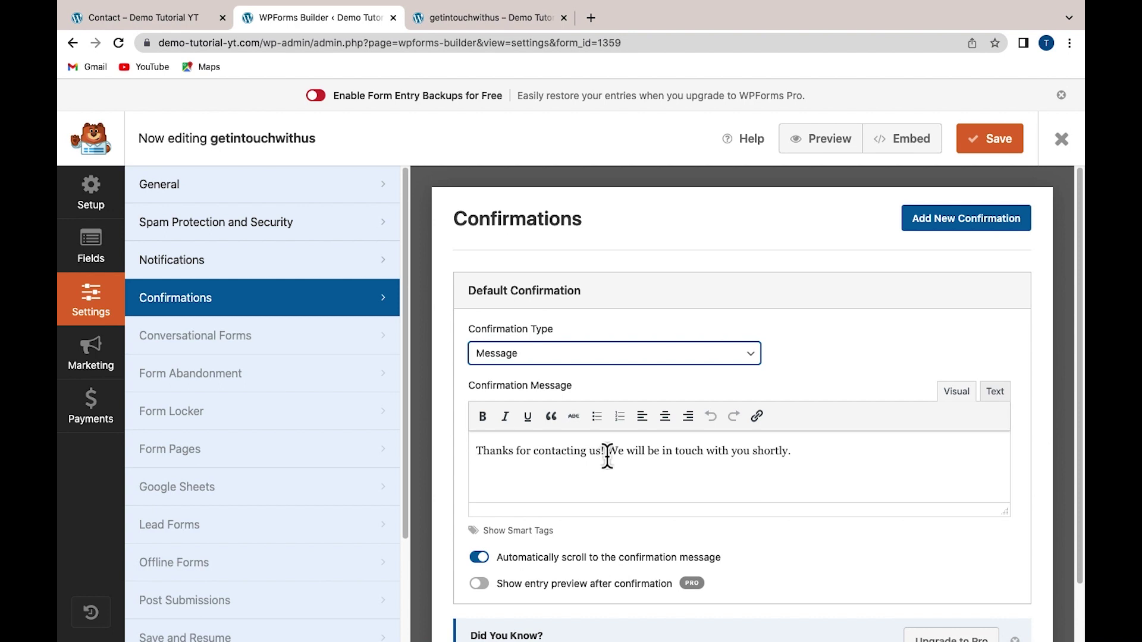
pyautogui.click(505, 357)
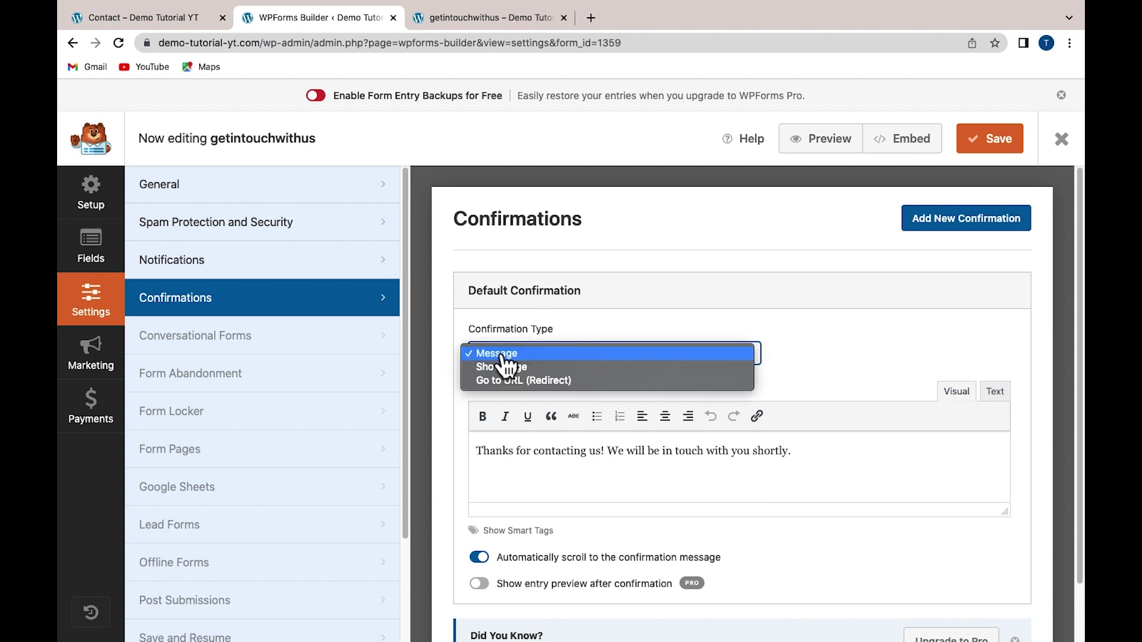
pyautogui.click(495, 367)
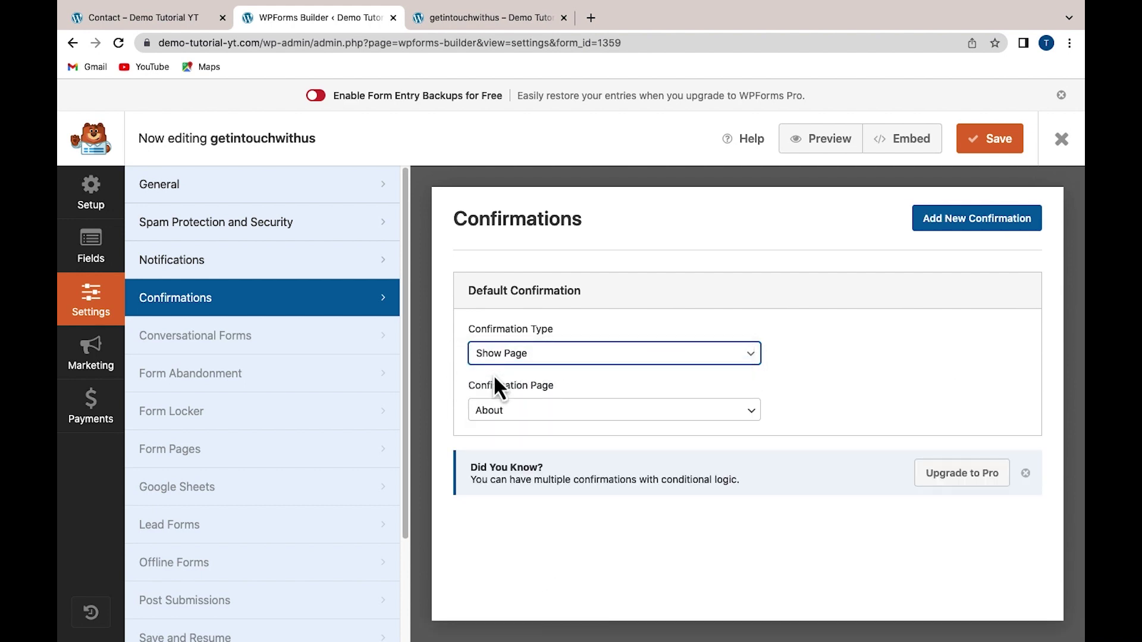
pyautogui.click(537, 423)
pyautogui.click(541, 423)
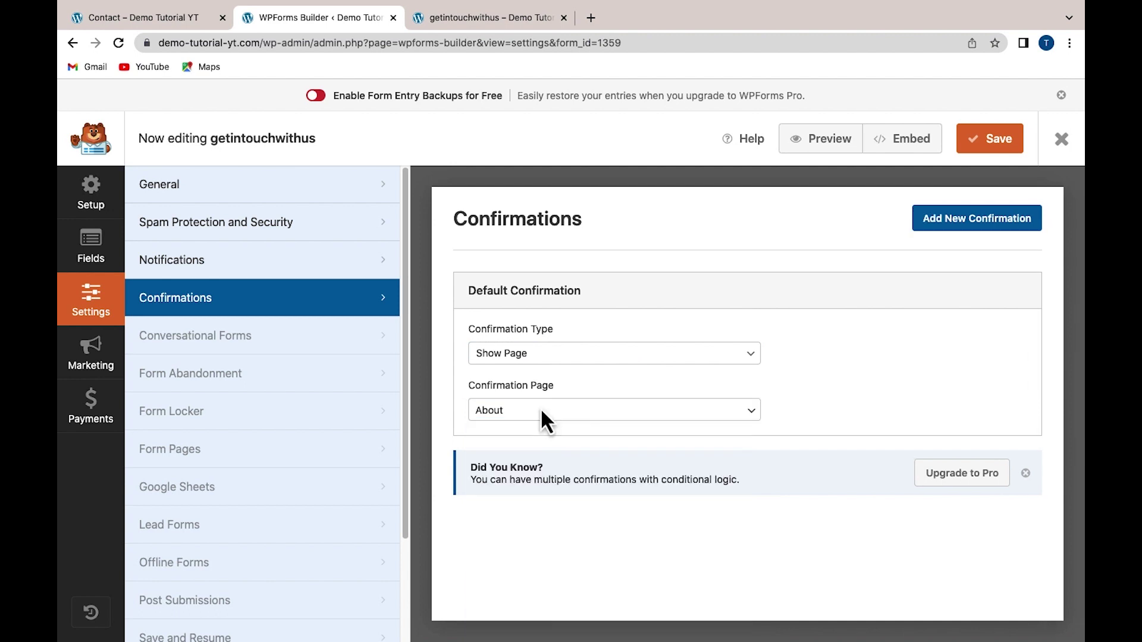
# Try the Go to URL (Redirect) type, then switch back to Message and save
pyautogui.click(523, 370)
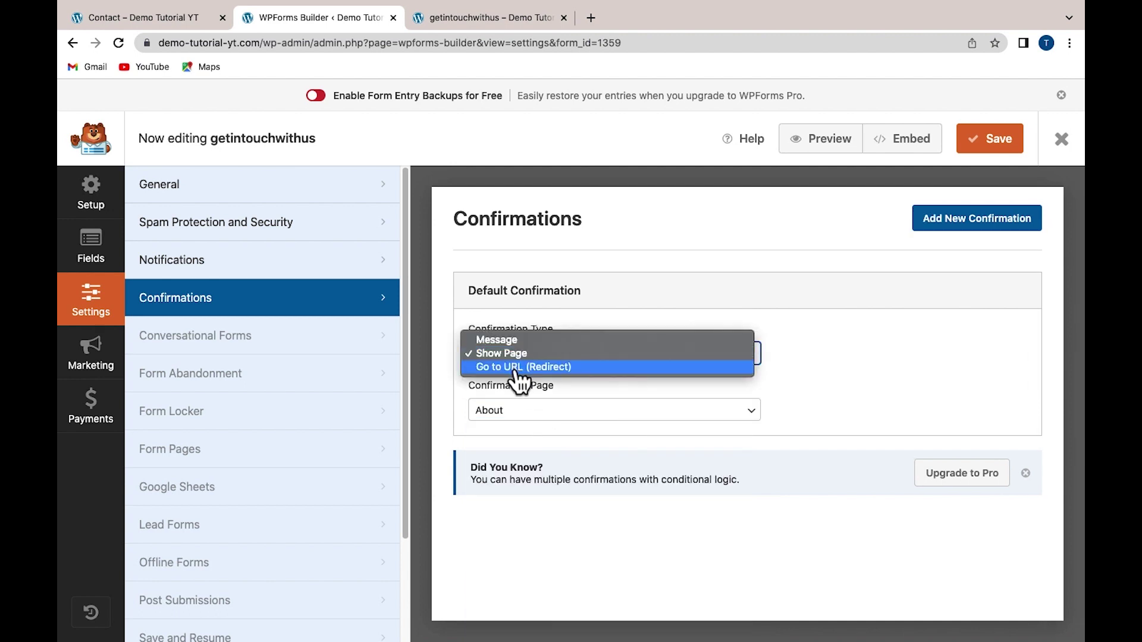
pyautogui.click(520, 367)
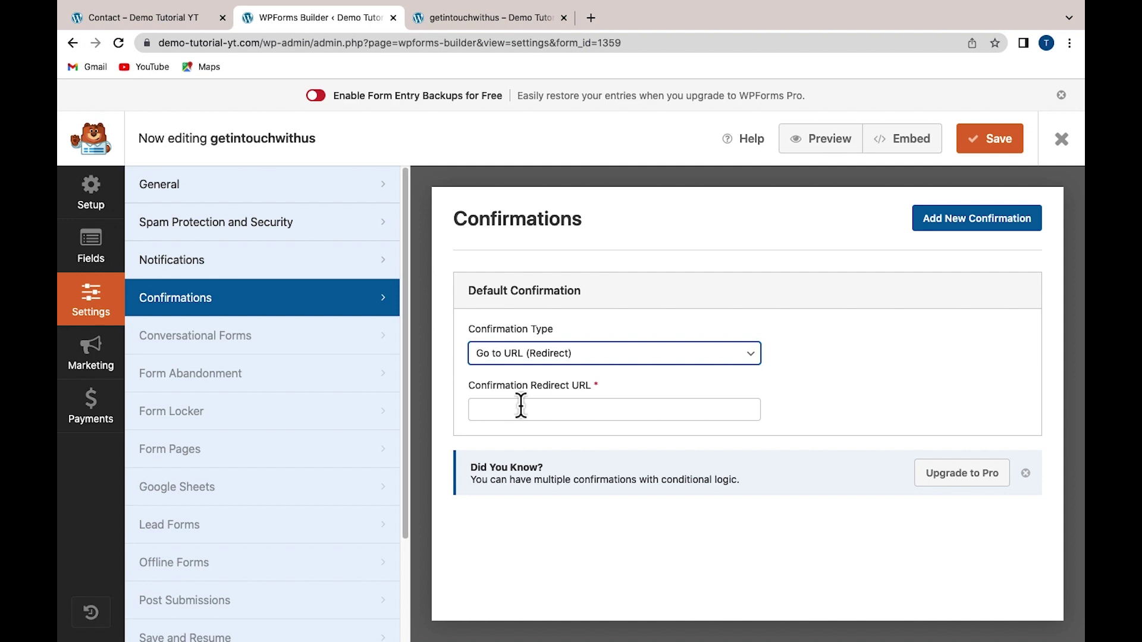
pyautogui.click(498, 361)
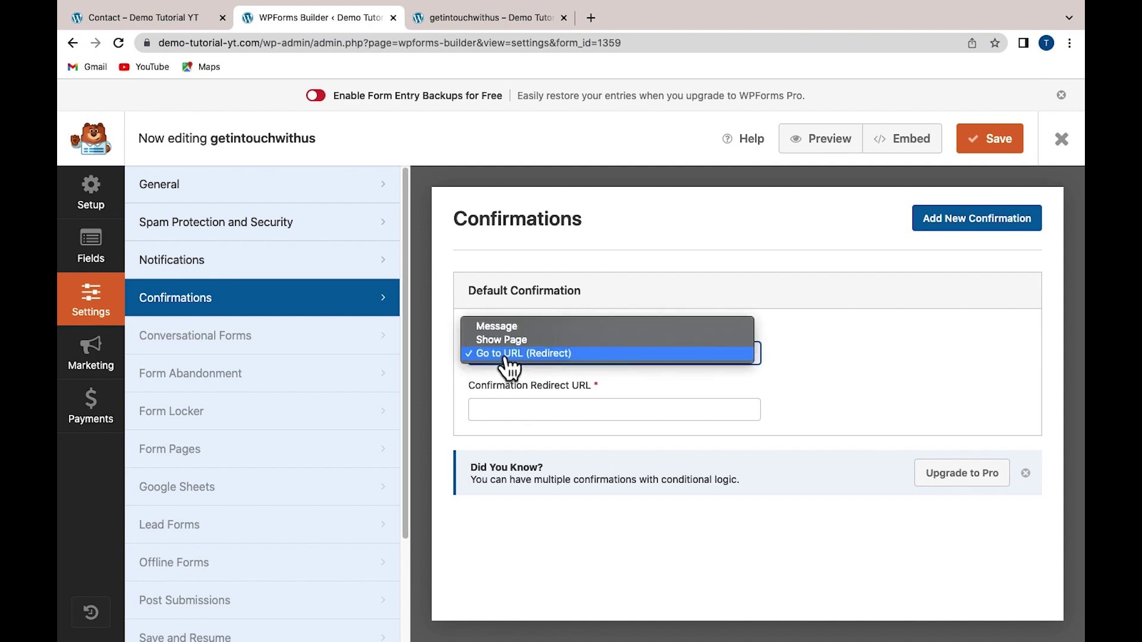
pyautogui.click(502, 327)
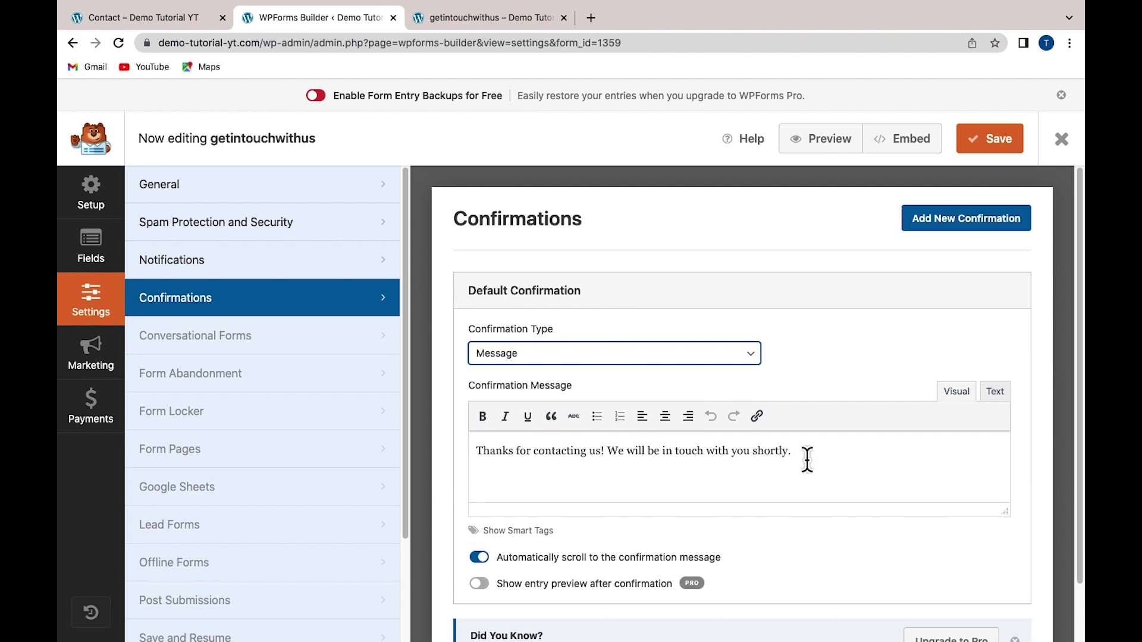
pyautogui.scroll(-2, 807, 459)
pyautogui.scroll(2, 807, 459)
pyautogui.click(988, 156)
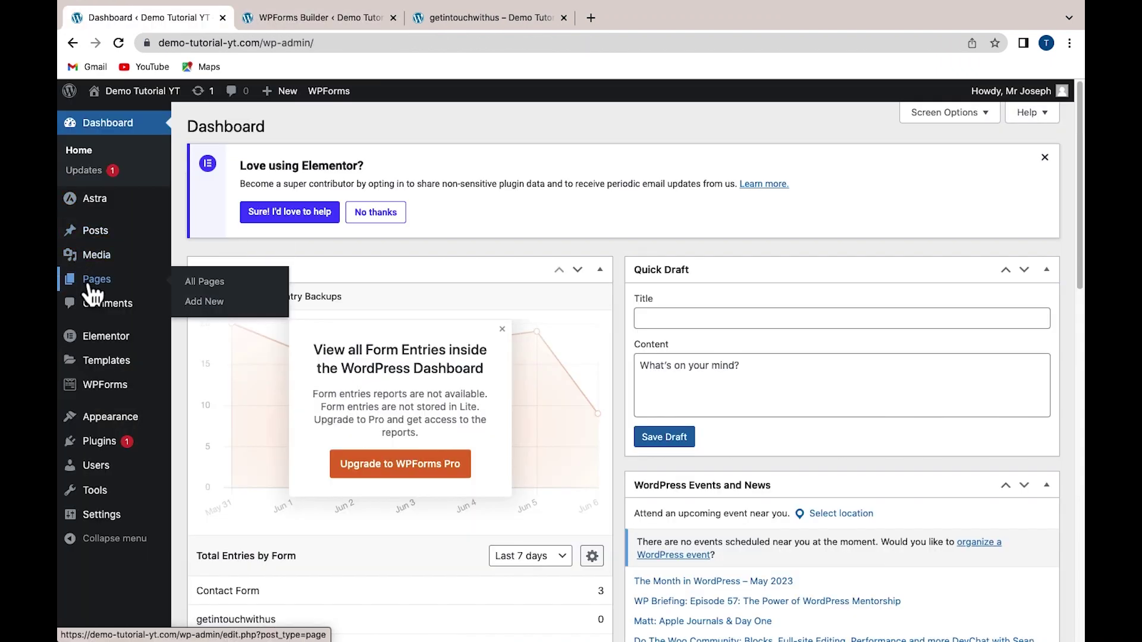
# From the Pages list, open the Contact page's 'Edit with Elementor' link in a new tab
pyautogui.click(89, 280)
pyautogui.scroll(-3, 182, 264)
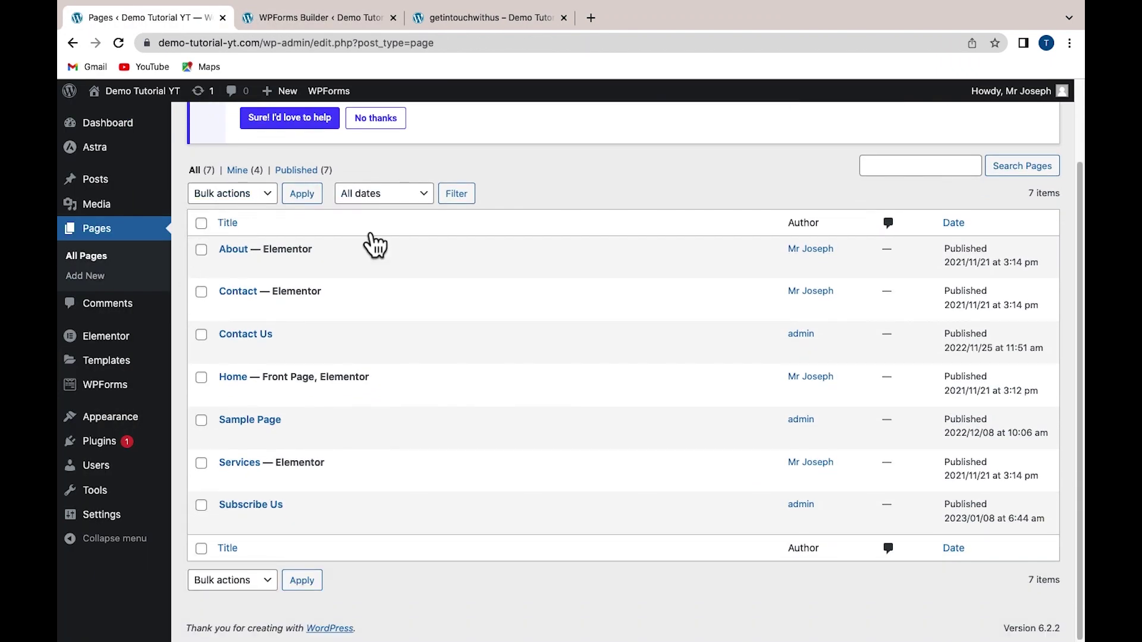
pyautogui.moveTo(236, 305)
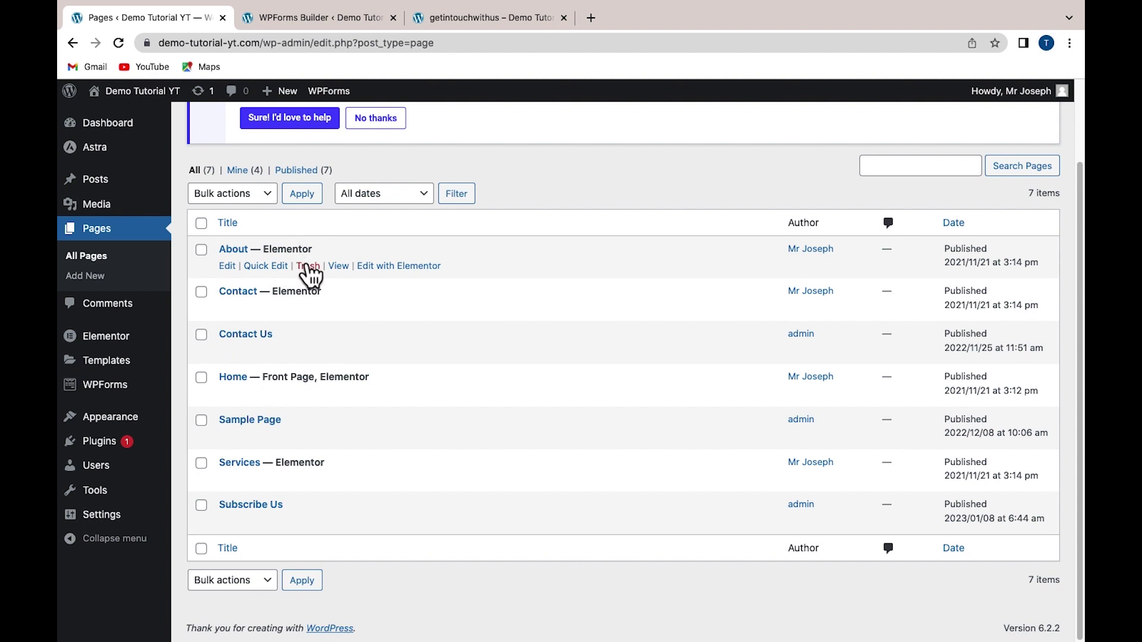
pyautogui.scroll(3, 317, 292)
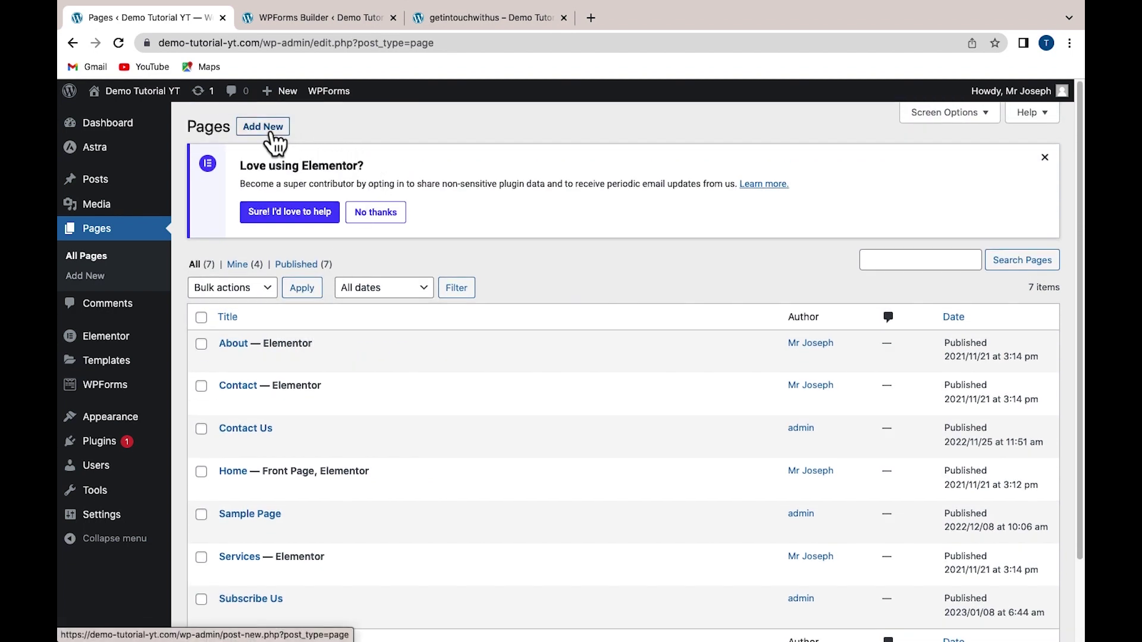
pyautogui.moveTo(300, 375)
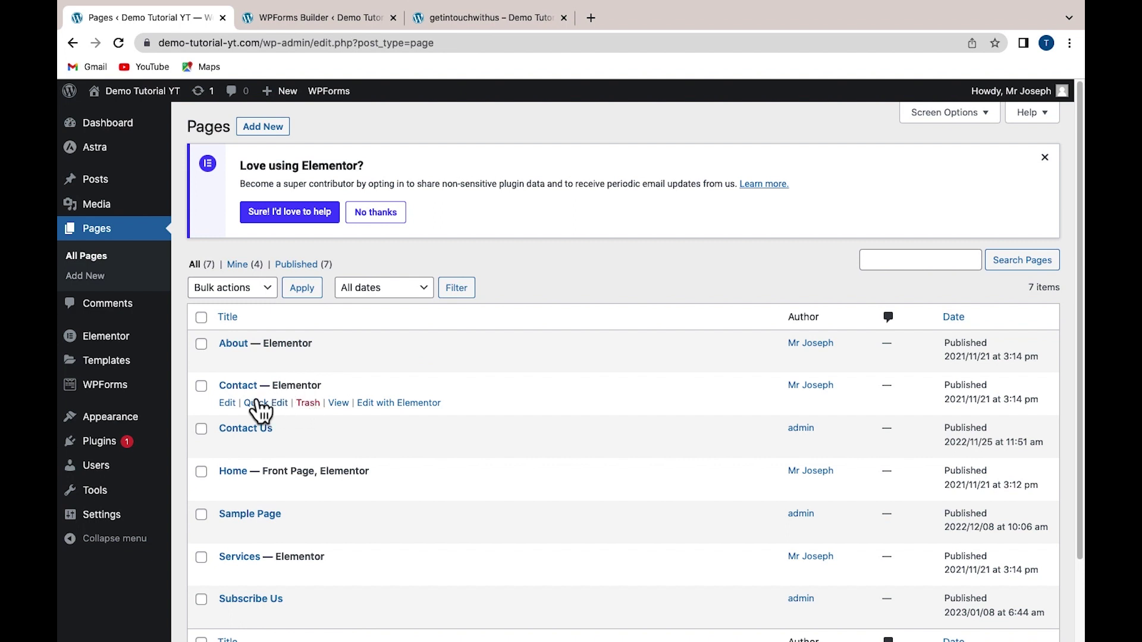
pyautogui.rightClick(399, 405)
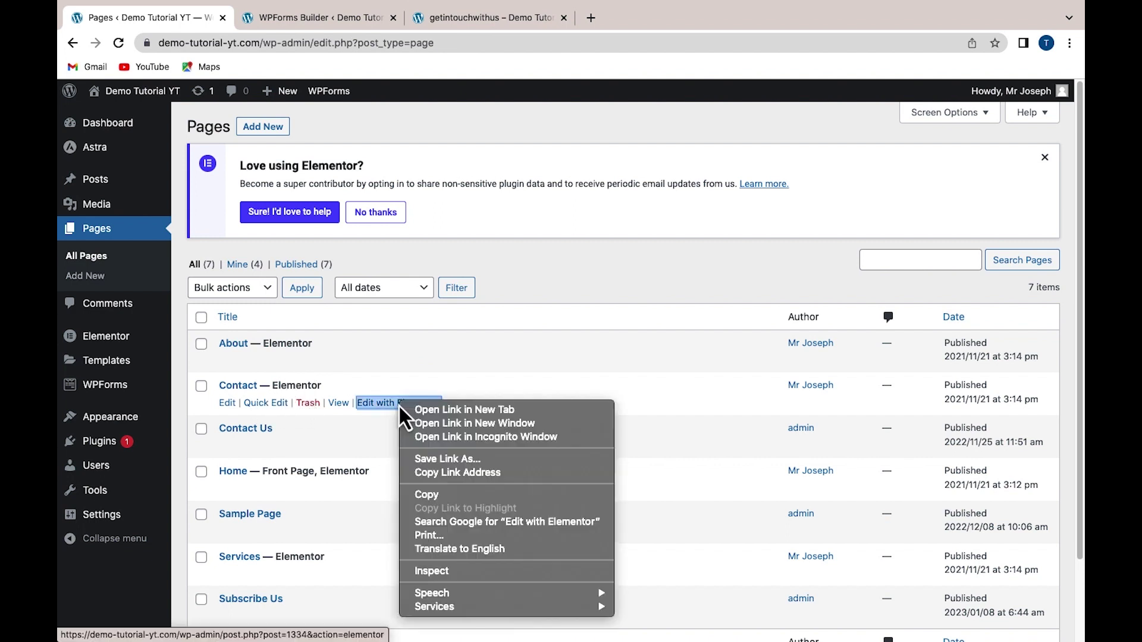
pyautogui.click(426, 409)
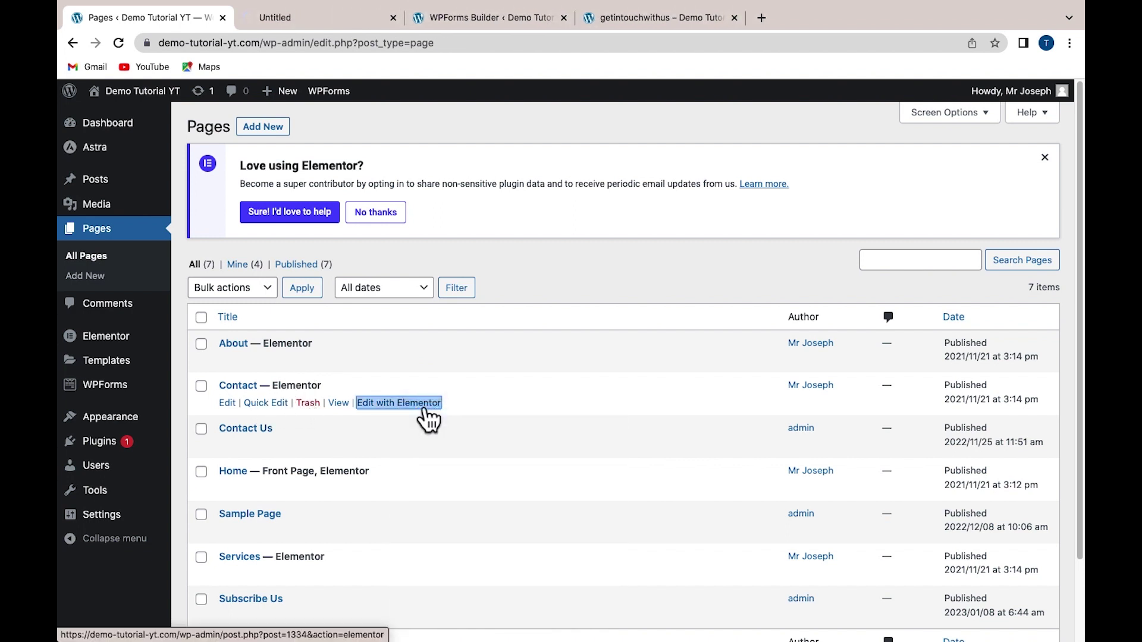
# Drop a Heading widget into the Contact page's empty right column and title it 'Let's get in touch'
pyautogui.click(294, 16)
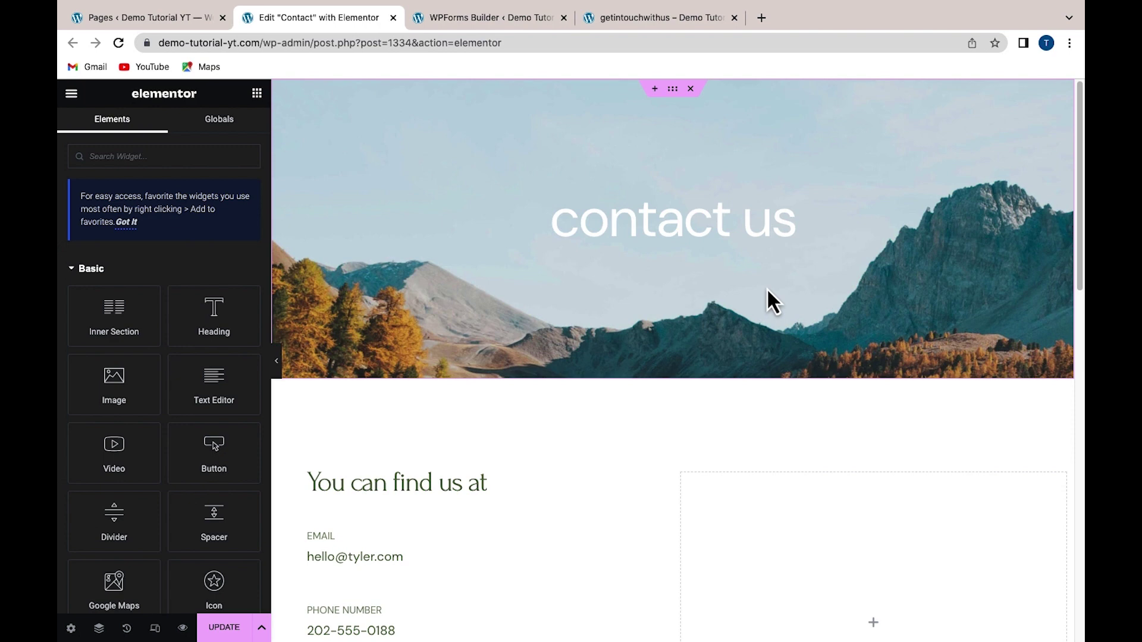
pyautogui.scroll(-1, 772, 301)
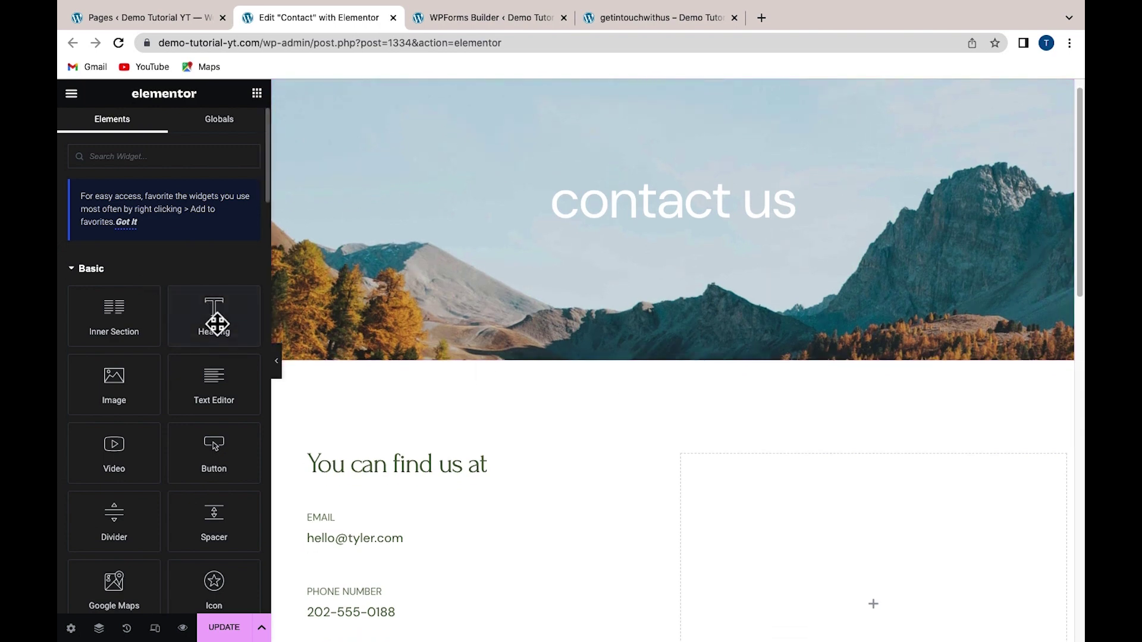
pyautogui.moveTo(179, 316); pyautogui.dragTo(719, 474)
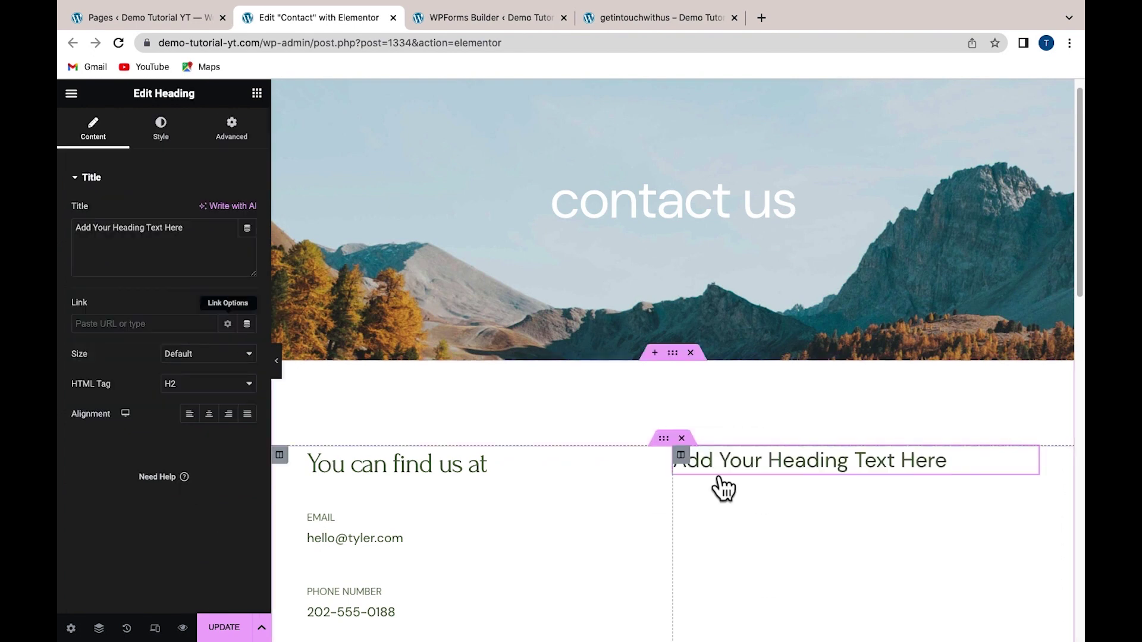
pyautogui.moveTo(190, 233); pyautogui.dragTo(66, 229)
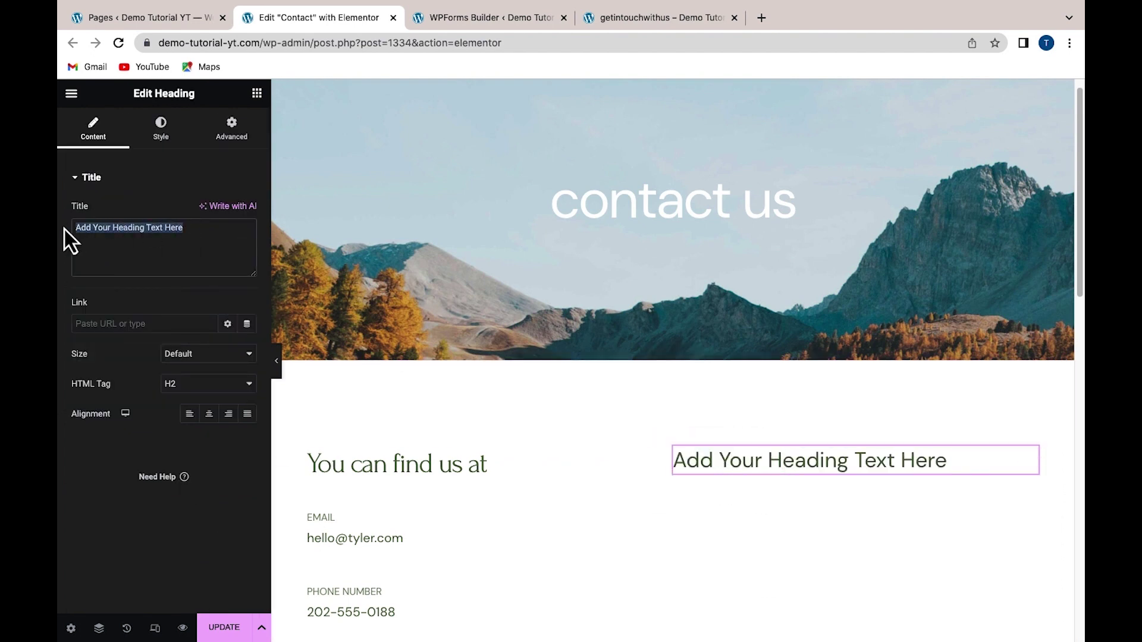
pyautogui.write("Let's get in touch")
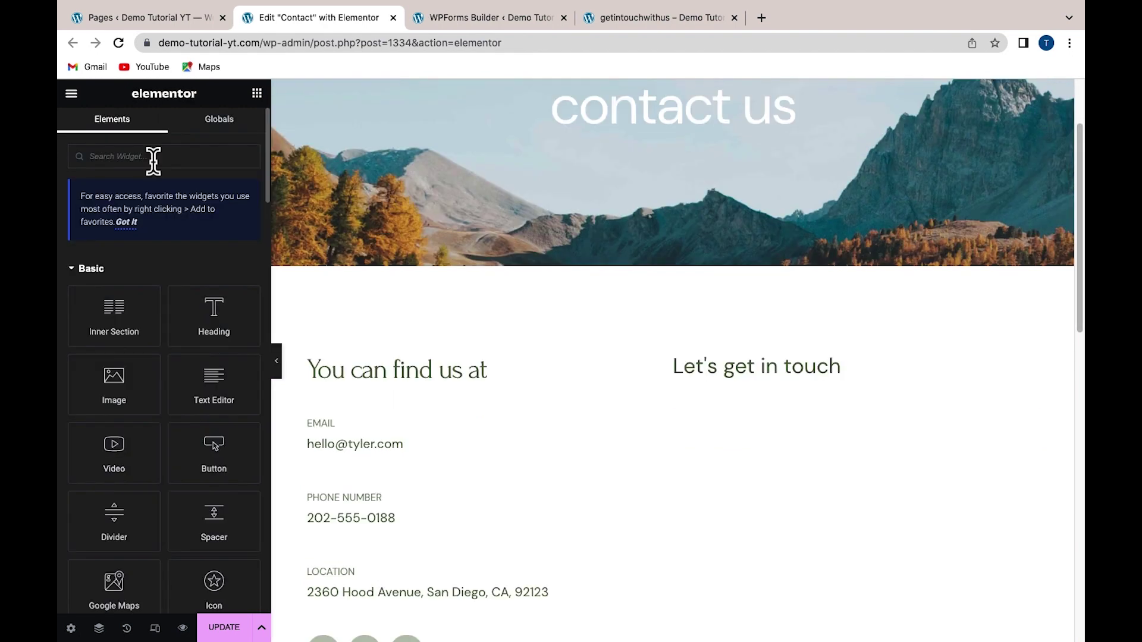
# Search widgets for 'wpform', place WPForms under the heading, and select the getintouchwithus form
pyautogui.click(129, 157)
pyautogui.write('wpform')
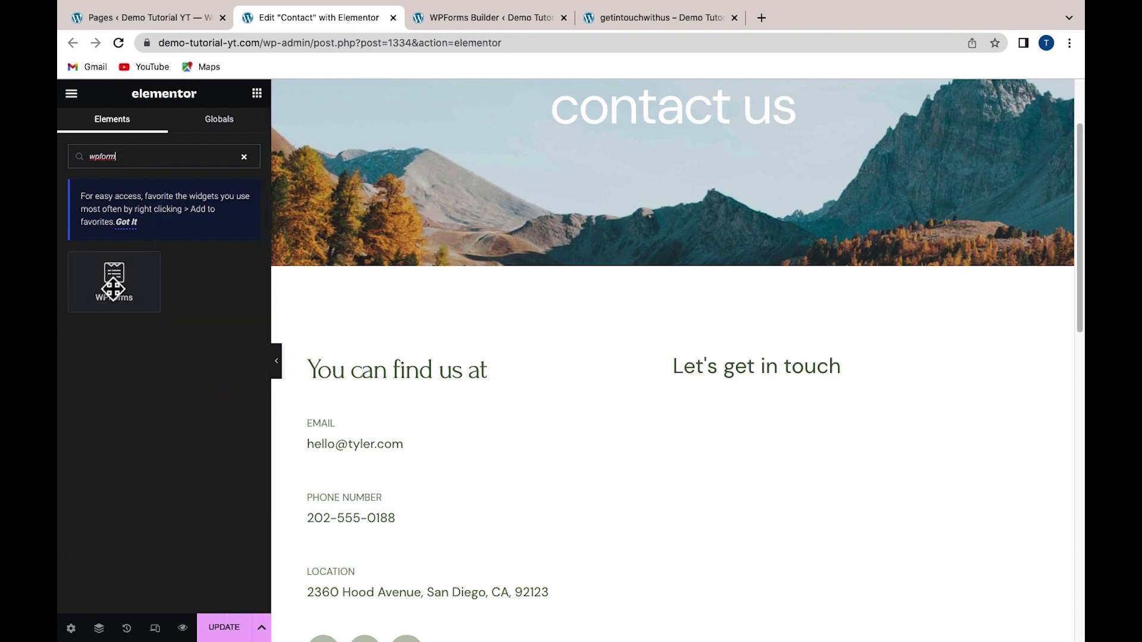
pyautogui.moveTo(114, 290); pyautogui.dragTo(727, 381)
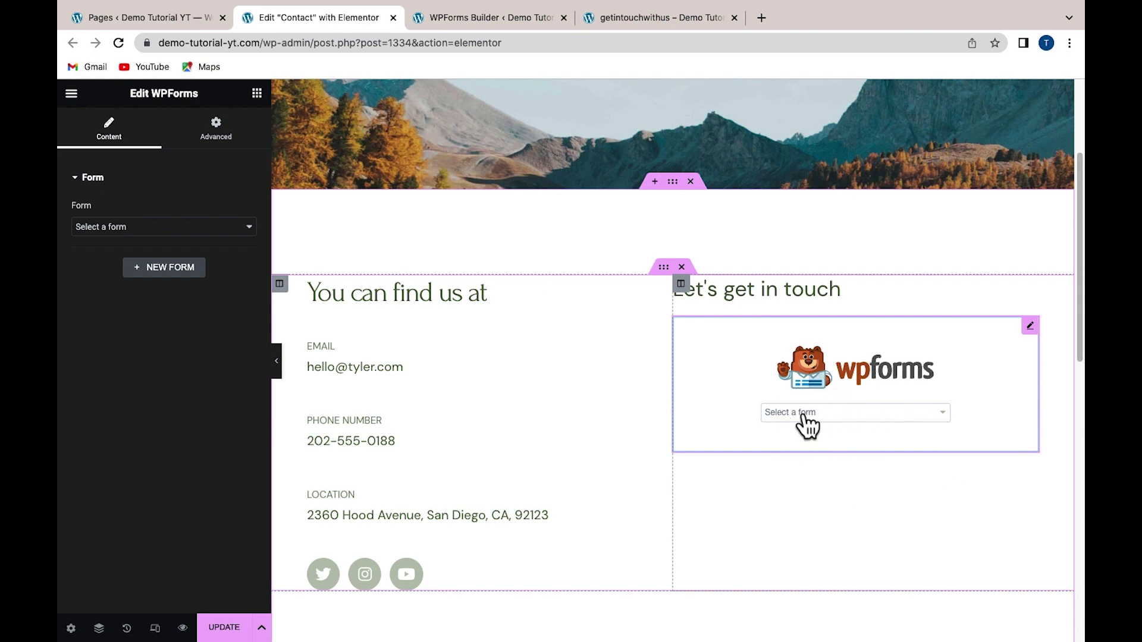
pyautogui.click(807, 423)
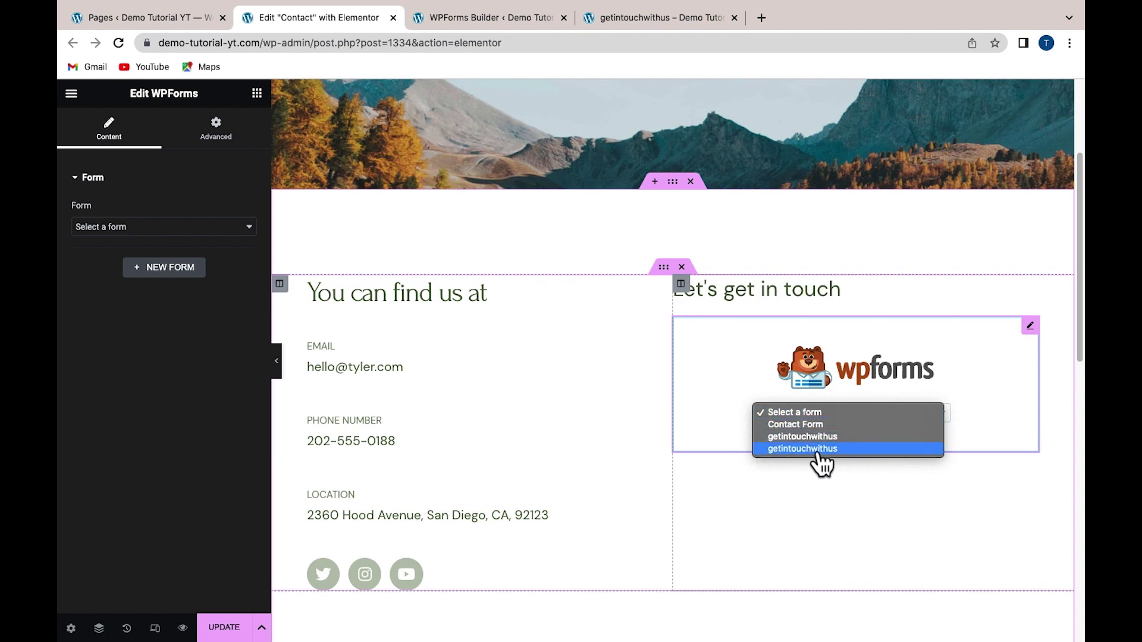
pyautogui.click(795, 453)
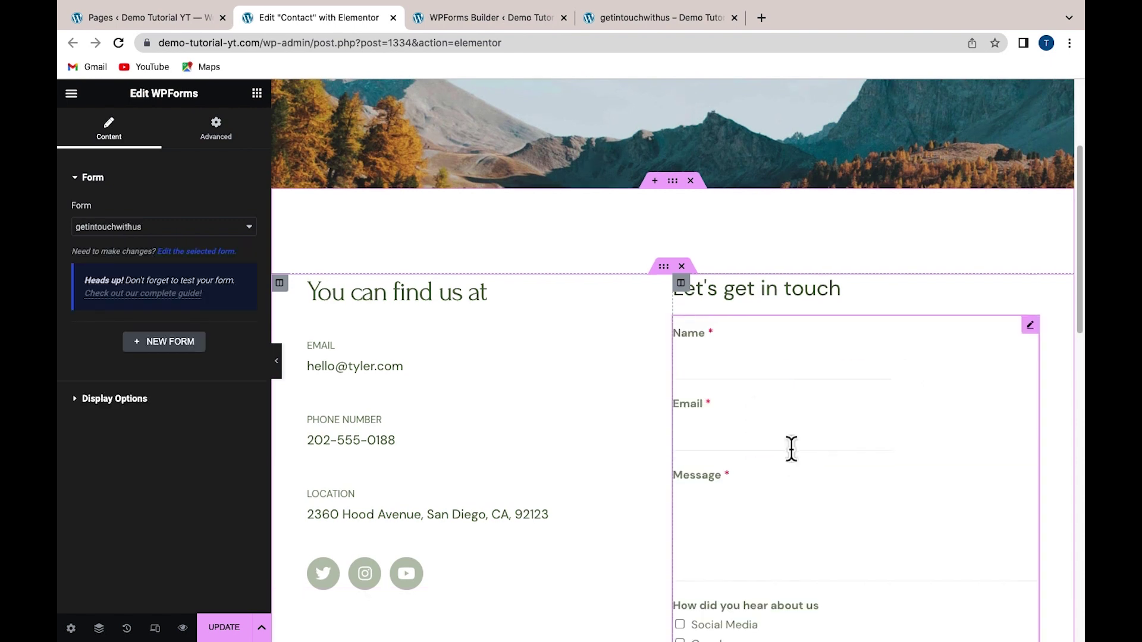
pyautogui.scroll(-3, 791, 455)
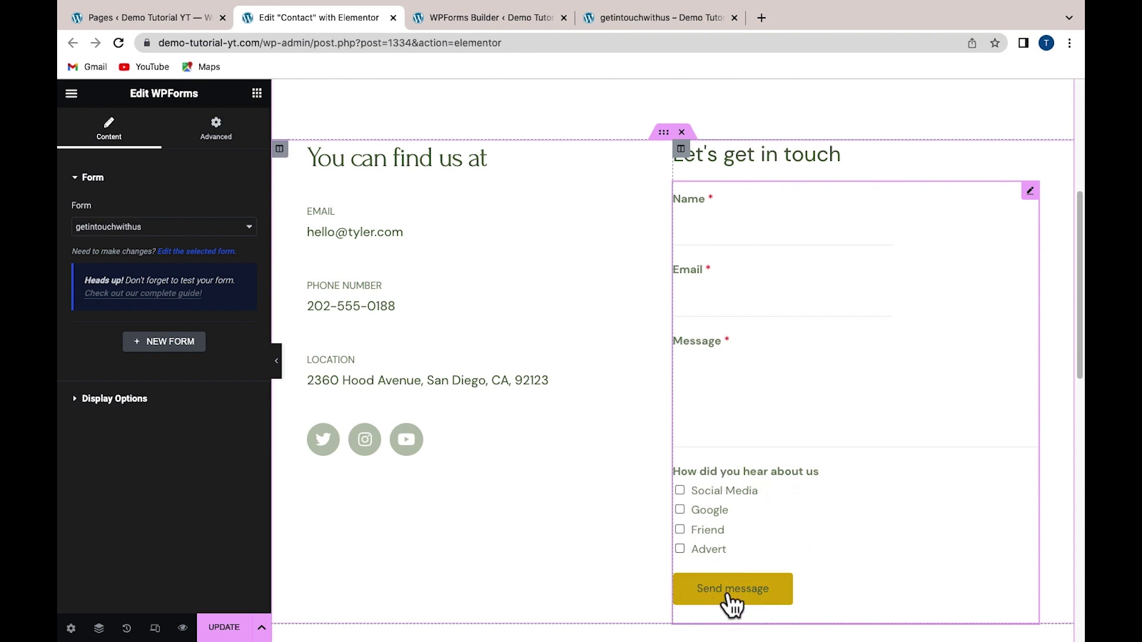
pyautogui.scroll(-2, 388, 500)
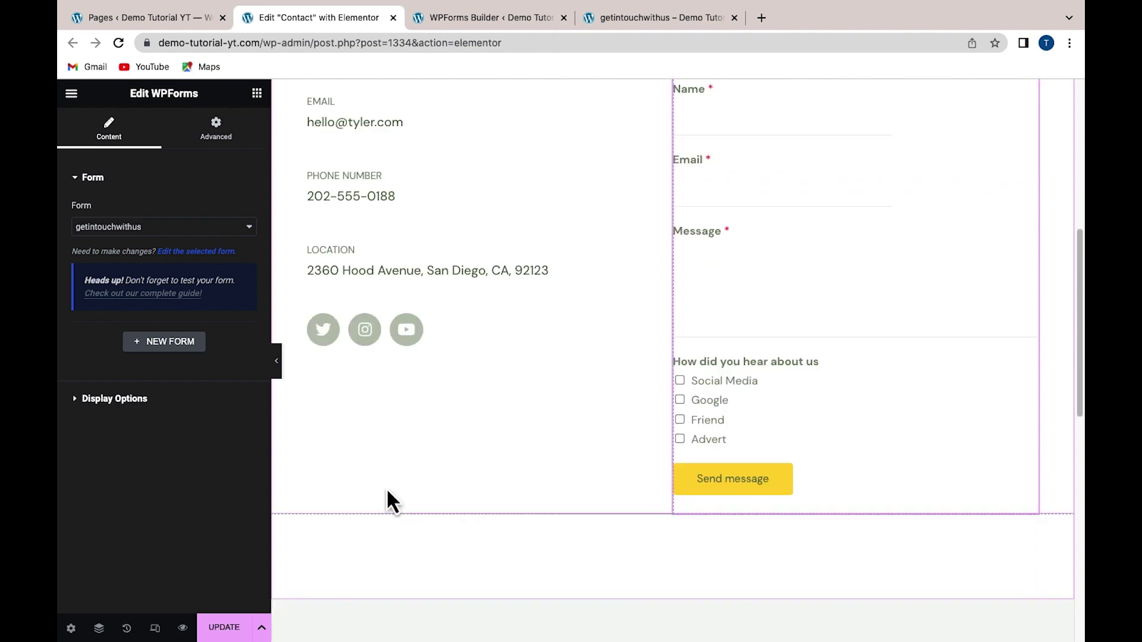
# Update the Contact page in Elementor and view the published page
pyautogui.click(224, 627)
pyautogui.scroll(2, 435, 519)
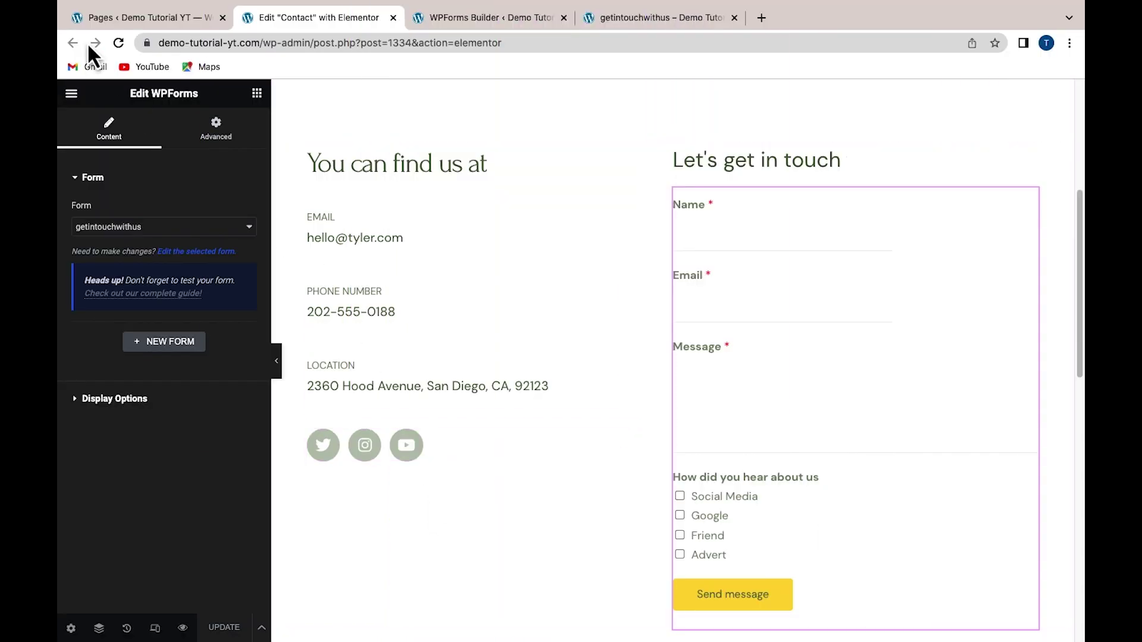
pyautogui.click(145, 26)
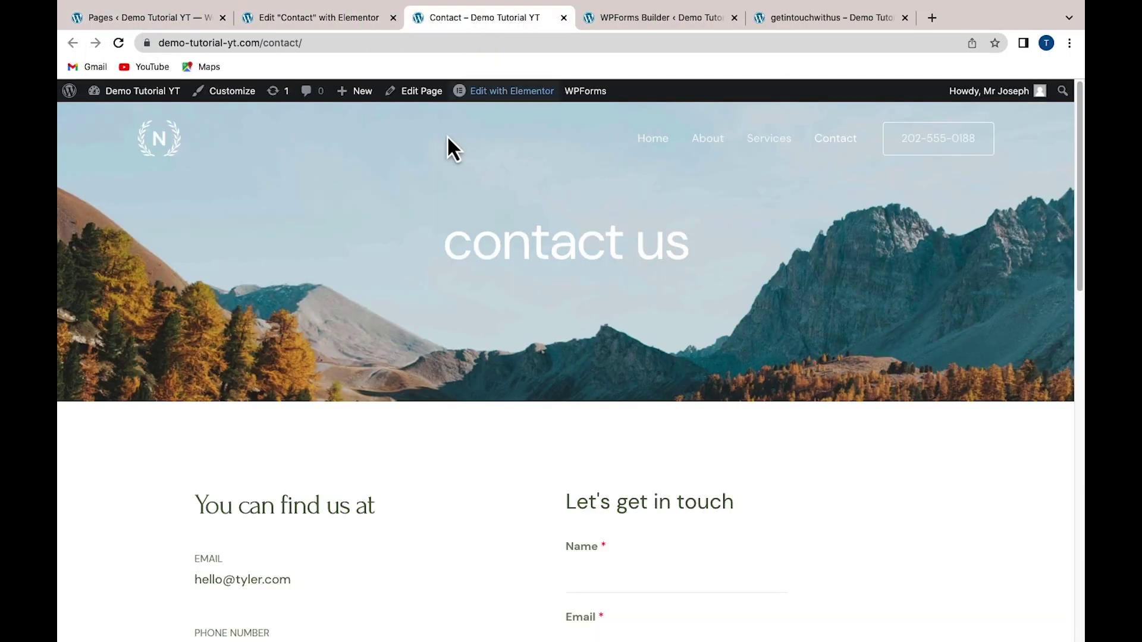
# Fill the Contact form's Name field with the suggested name and Email with a test address
pyautogui.scroll(-6, 444, 277)
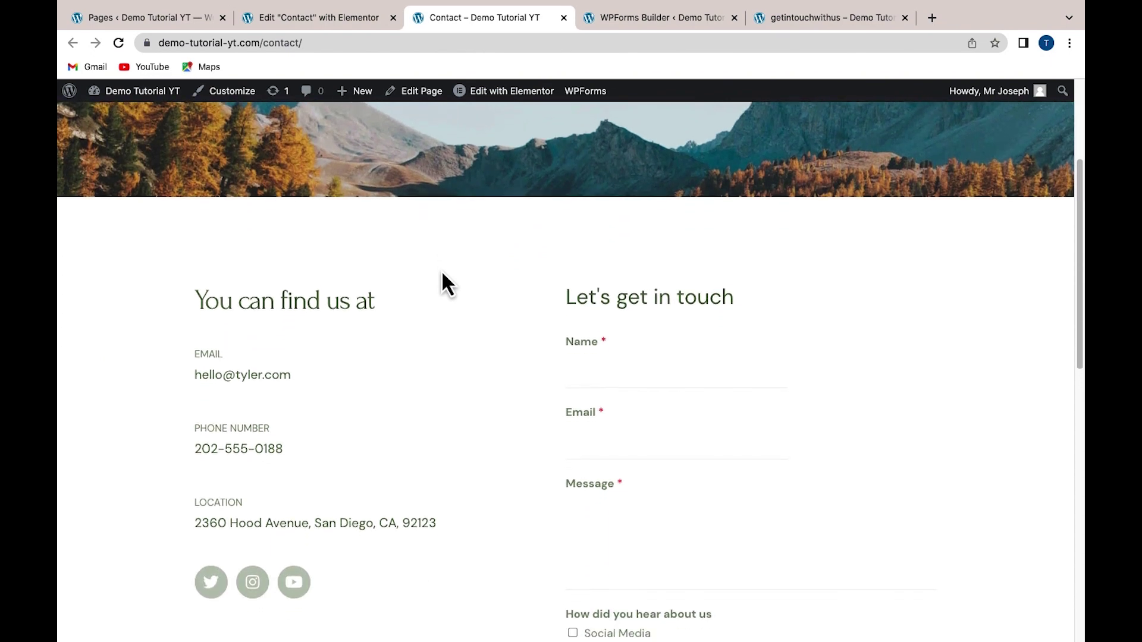
pyautogui.scroll(1, 476, 243)
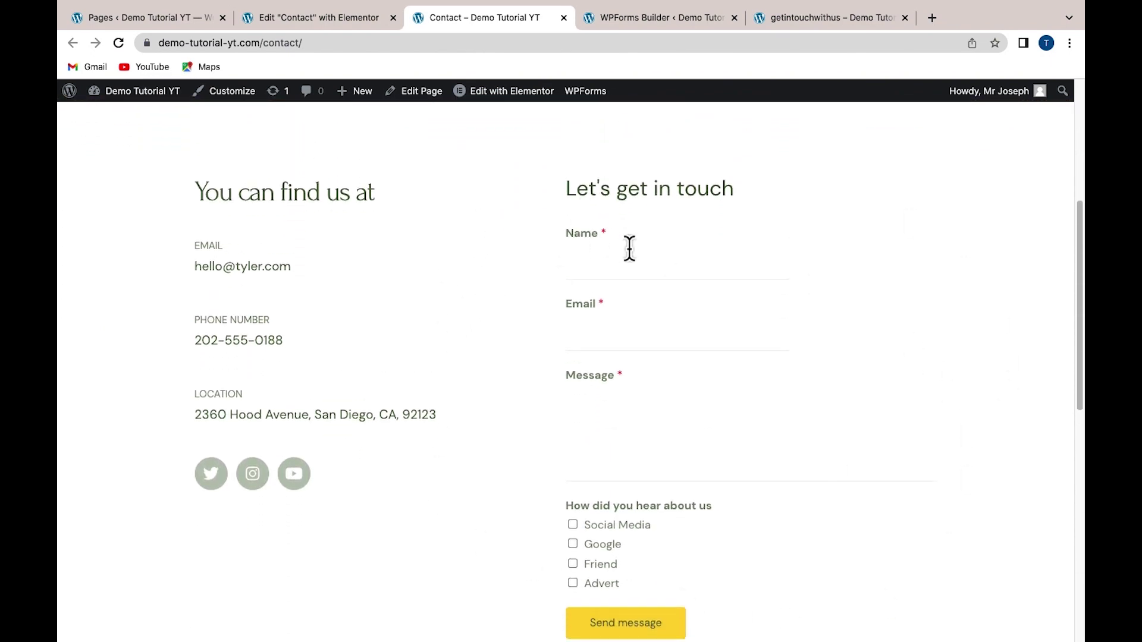
pyautogui.click(606, 264)
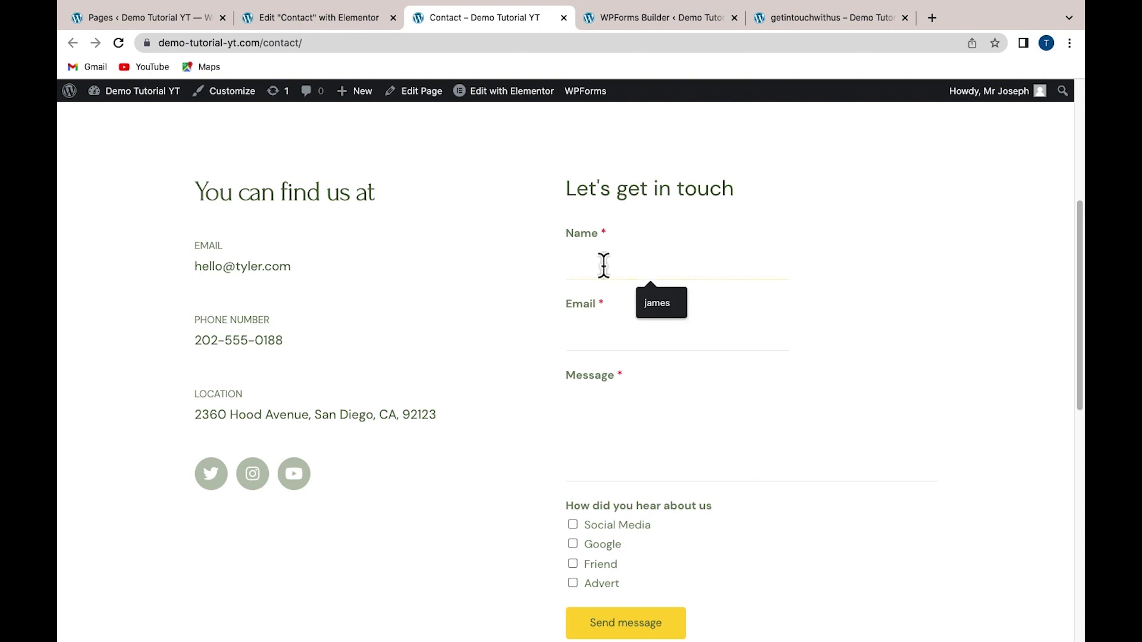
pyautogui.click(662, 303)
pyautogui.click(575, 341)
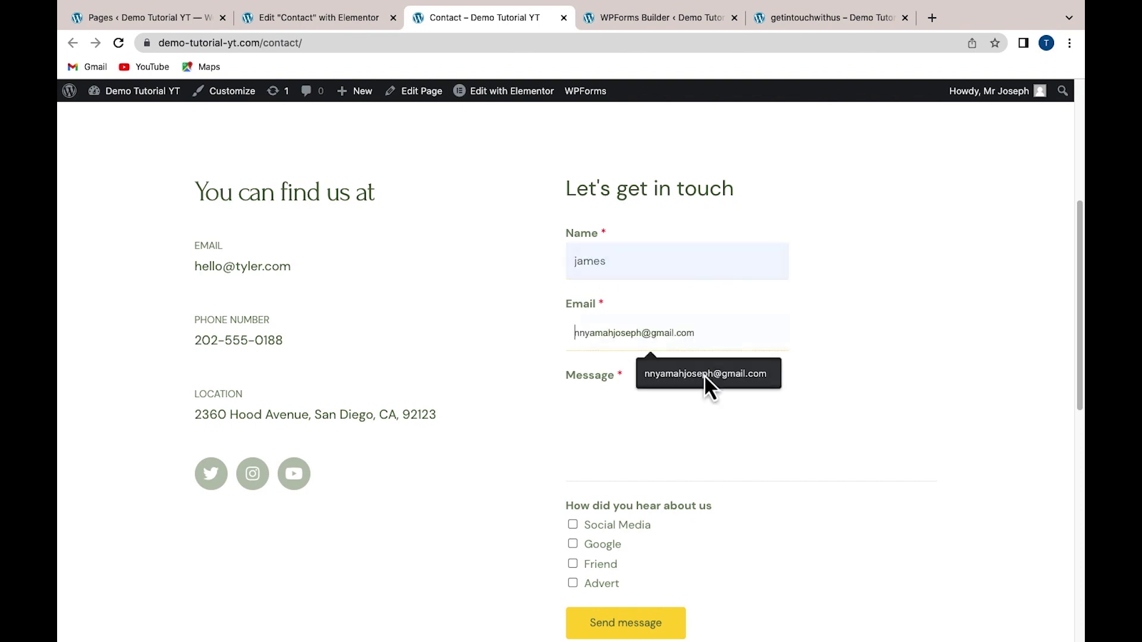
pyautogui.click(717, 376)
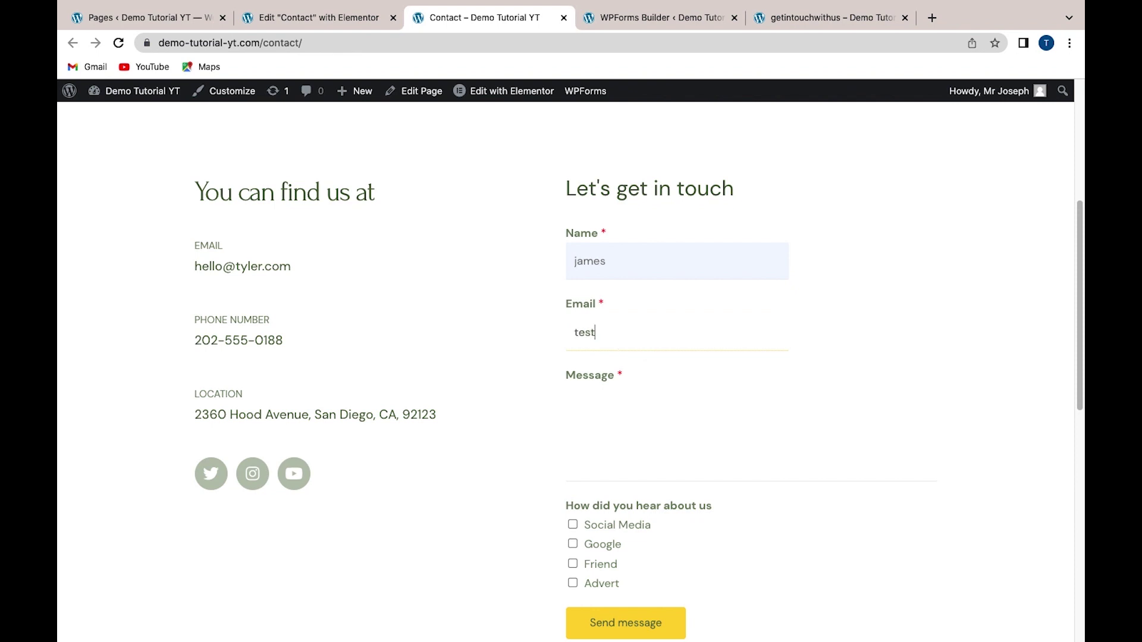
# Enter the message 'hello', tick Social Media, and send the form
pyautogui.click(586, 404)
pyautogui.write('hello')
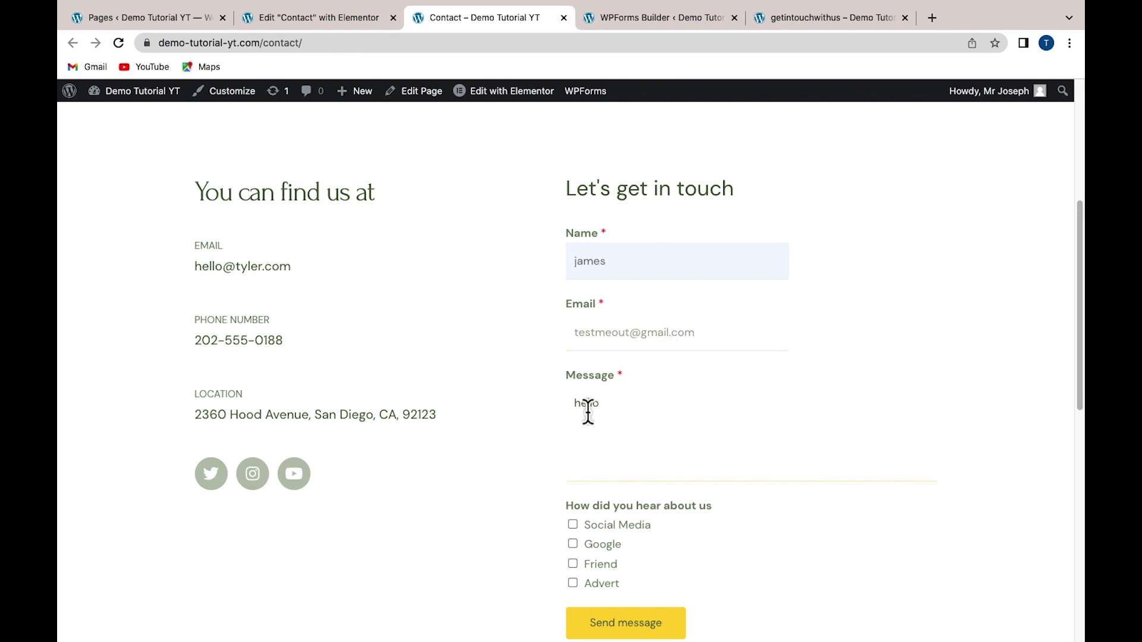
pyautogui.scroll(-1, 586, 405)
pyautogui.click(575, 500)
pyautogui.click(648, 604)
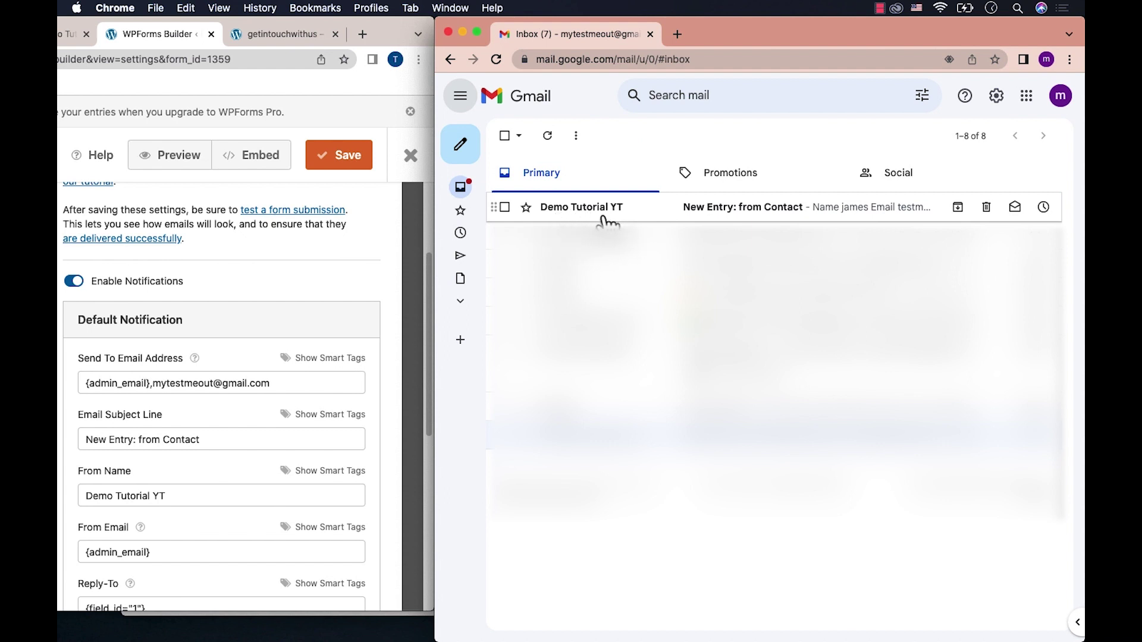
# Open the 'New Entry: from Contact' email and check the submitted name, email, 'hello' and Social Media
pyautogui.moveTo(602, 219)
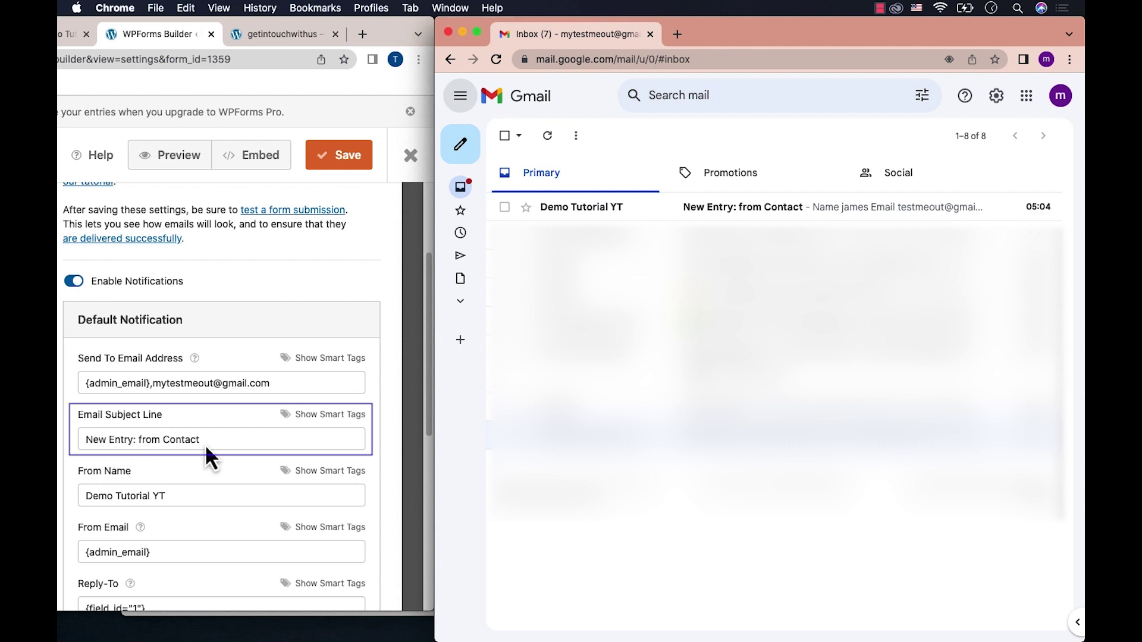
pyautogui.click(583, 209)
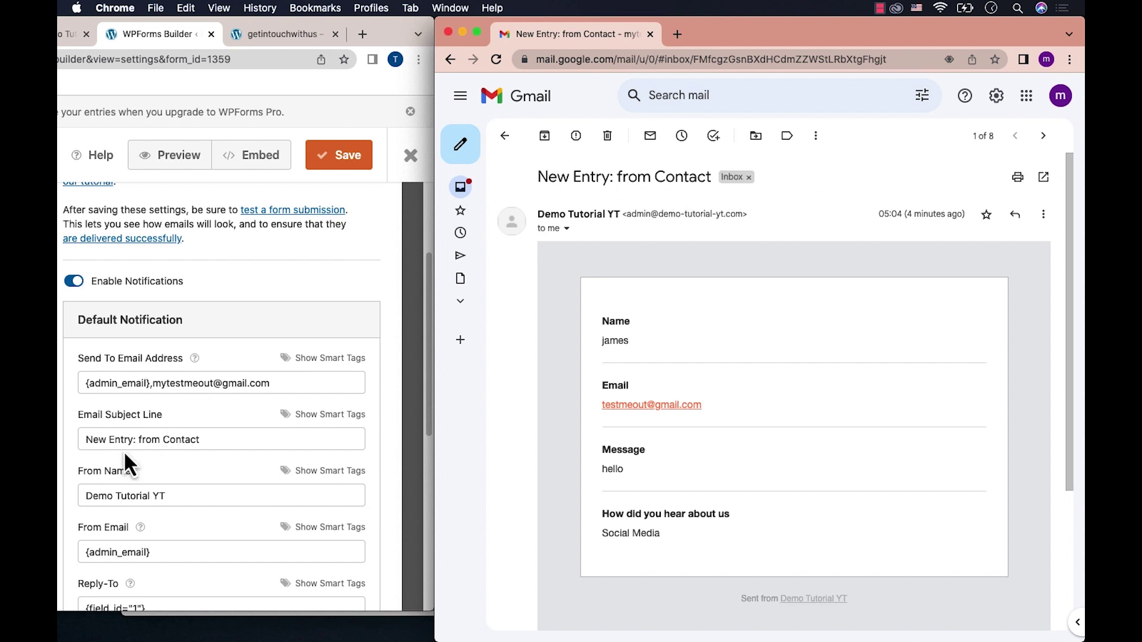
pyautogui.click(101, 440)
pyautogui.moveTo(541, 215)
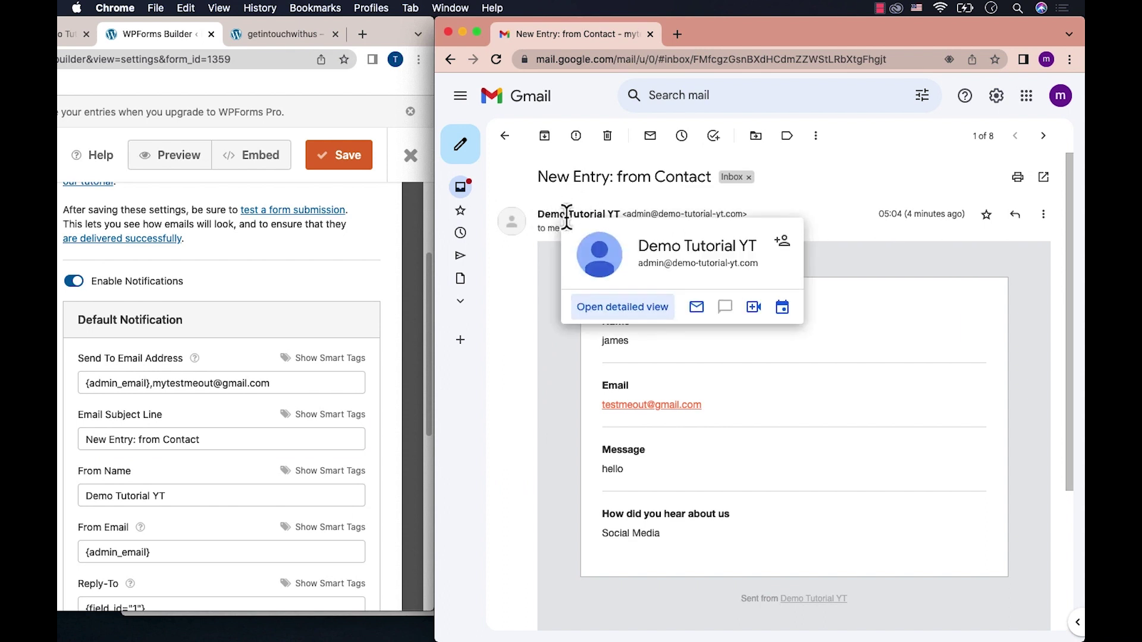